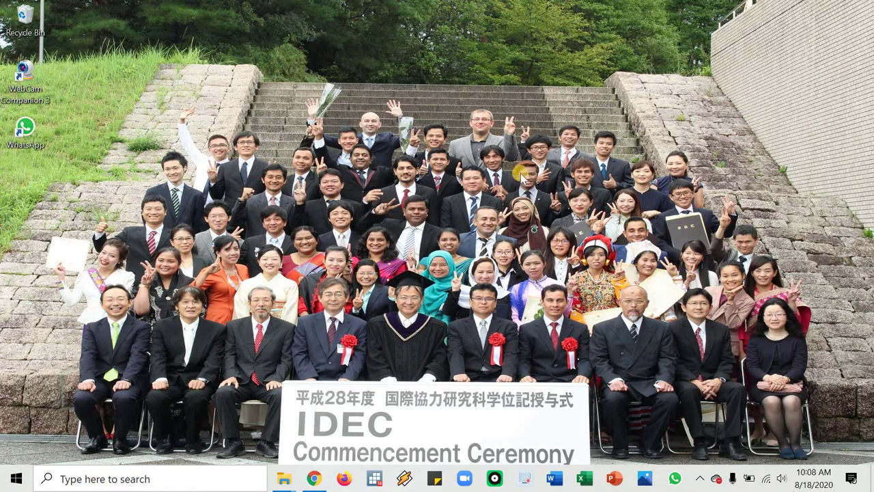
Launch Excel and review the Advanced page of Excel Options without changing anything
{"action": "left_click", "coordinate": [584, 479]}
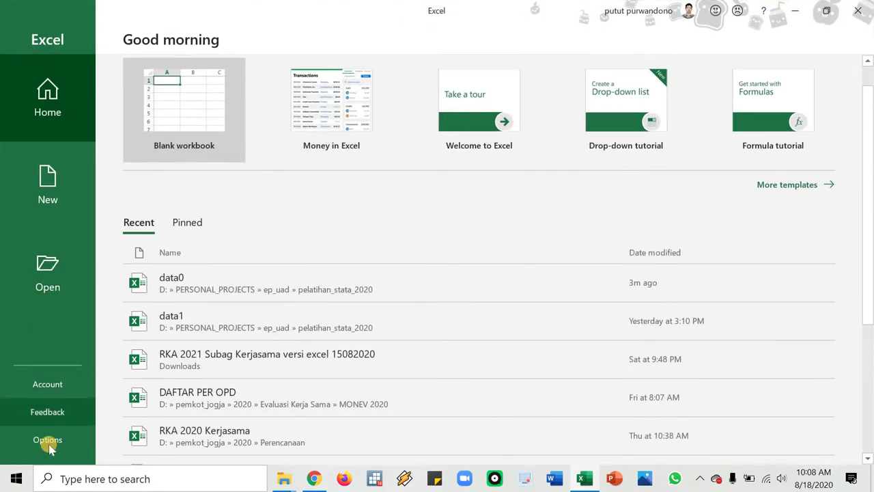
{"action": "left_click", "coordinate": [48, 440]}
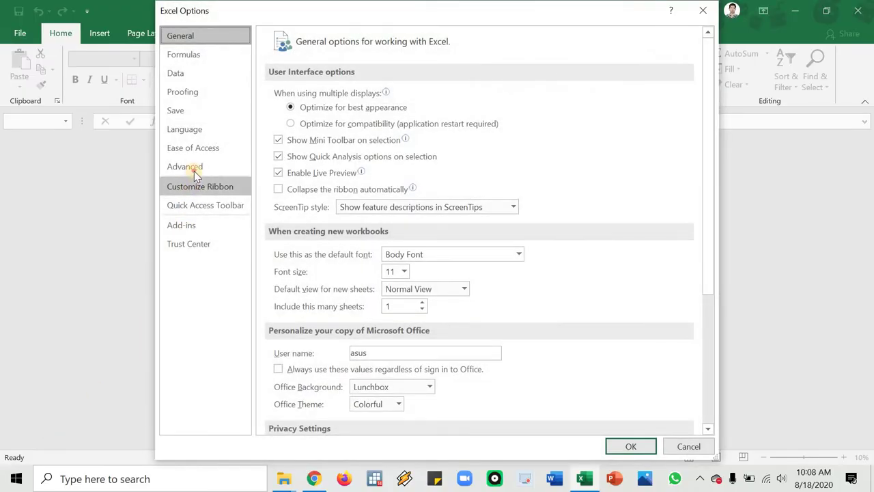
{"action": "left_click", "coordinate": [196, 170]}
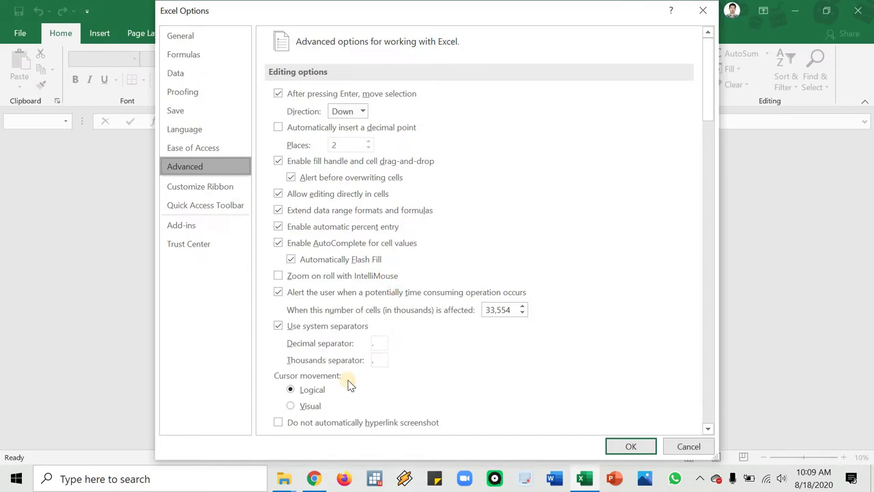
{"action": "left_click", "coordinate": [630, 446]}
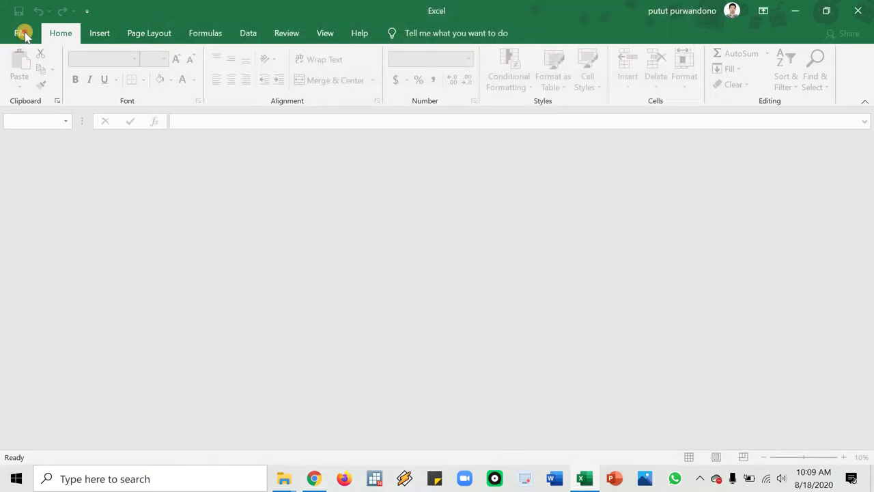
Create a blank workbook with headers nama, ipk and uang_saku in A1:C1
{"action": "left_click", "coordinate": [20, 33]}
{"action": "left_click", "coordinate": [181, 162]}
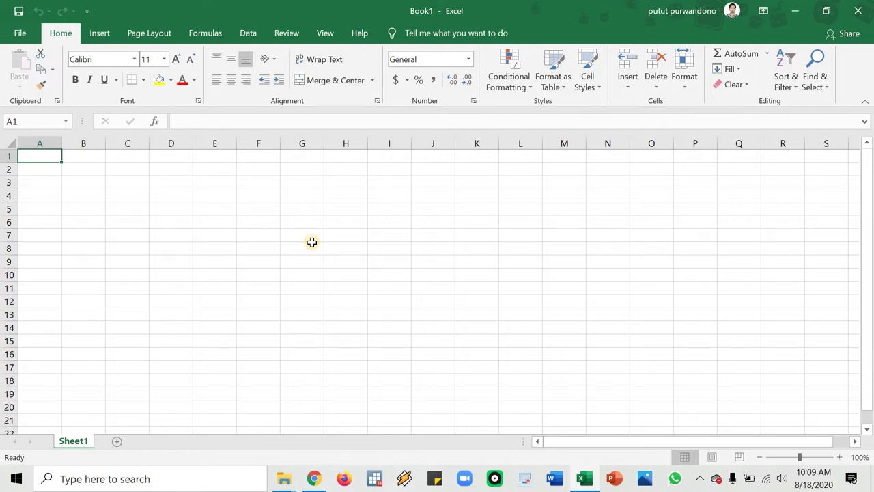
{"action": "type", "text": "nama"}
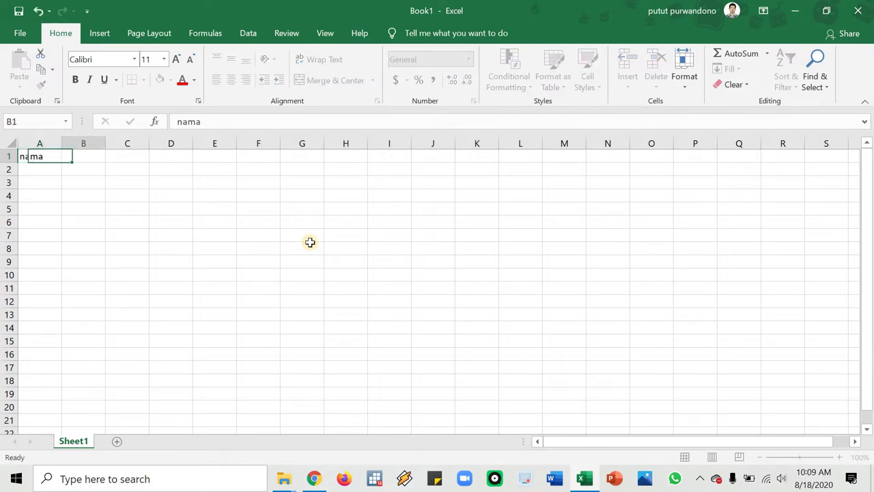
{"action": "key", "text": "Tab"}
{"action": "type", "text": "ipk"}
{"action": "key", "text": "Tab"}
{"action": "type", "text": "u"}
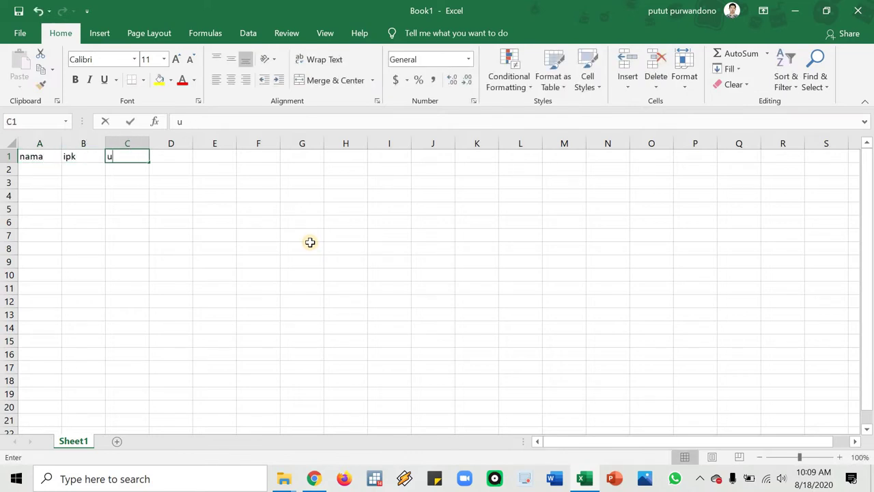
{"action": "type", "text": "ang_saku"}
{"action": "key", "text": "Return"}
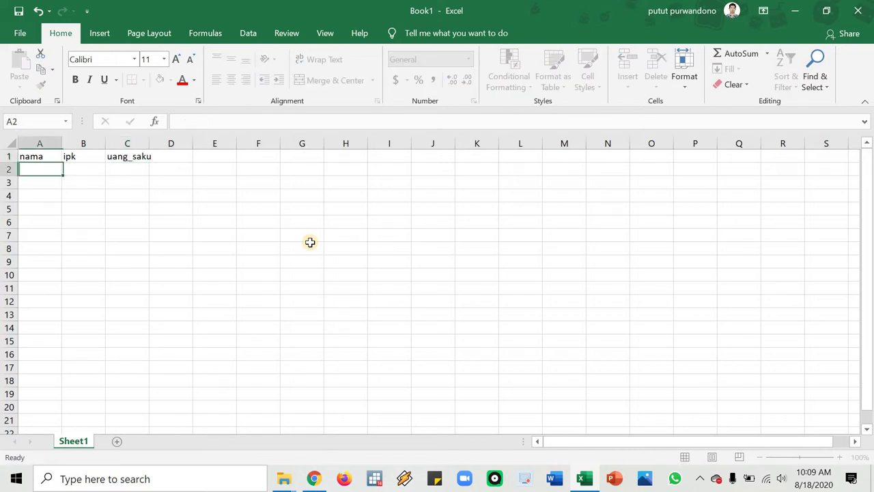
Widen columns B, C and D to fit their headers
{"action": "scroll", "coordinate": [293, 260], "scroll_direction": "up", "scroll_amount": 2, "text": "ctrl"}
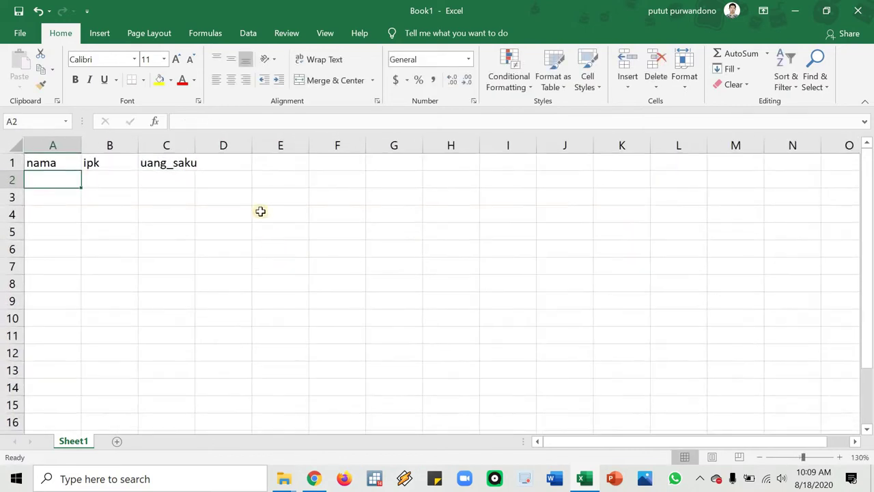
{"action": "scroll", "coordinate": [261, 211], "scroll_direction": "up", "scroll_amount": 1, "text": "ctrl"}
{"action": "left_click_drag", "start_coordinate": [215, 146], "coordinate": [235, 146]}
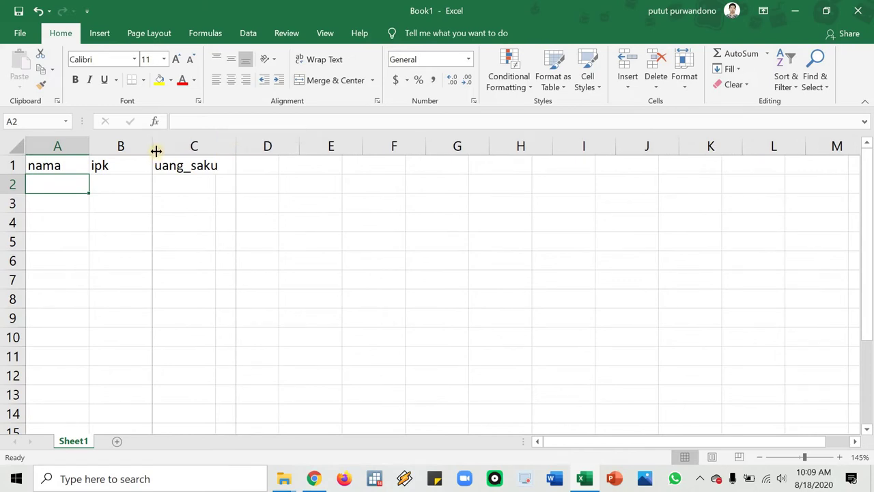
{"action": "left_click_drag", "start_coordinate": [156, 151], "coordinate": [165, 151]}
{"action": "left_click", "coordinate": [205, 166]}
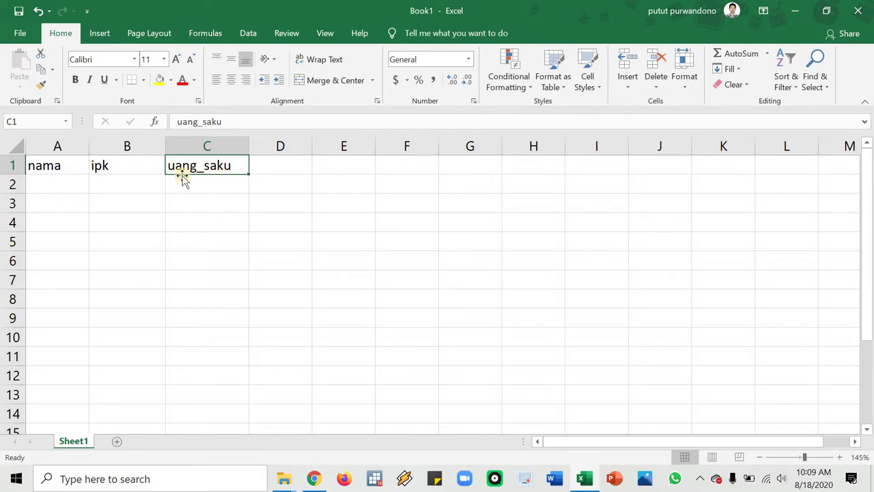
{"action": "left_click_drag", "start_coordinate": [313, 149], "coordinate": [322, 149]}
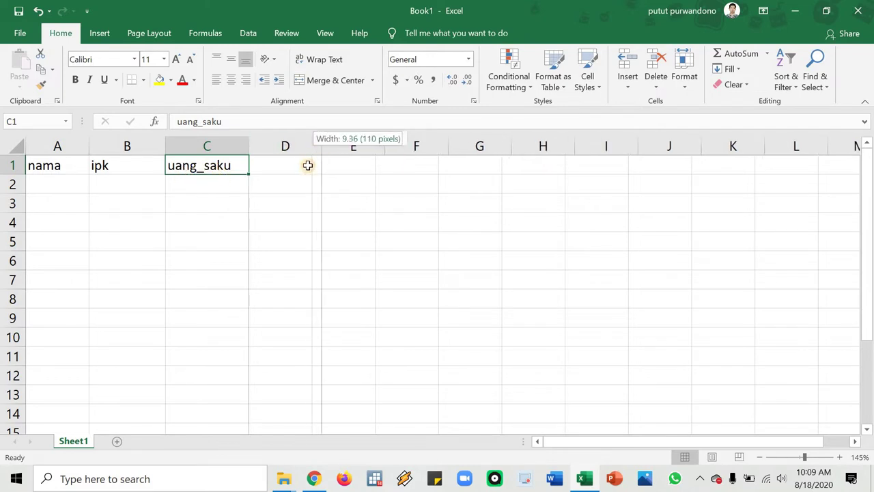
Add headers gender in D1 and tempat_tinggal in E1, widening column E to fit
{"action": "left_click", "coordinate": [308, 165]}
{"action": "type", "text": "gend"}
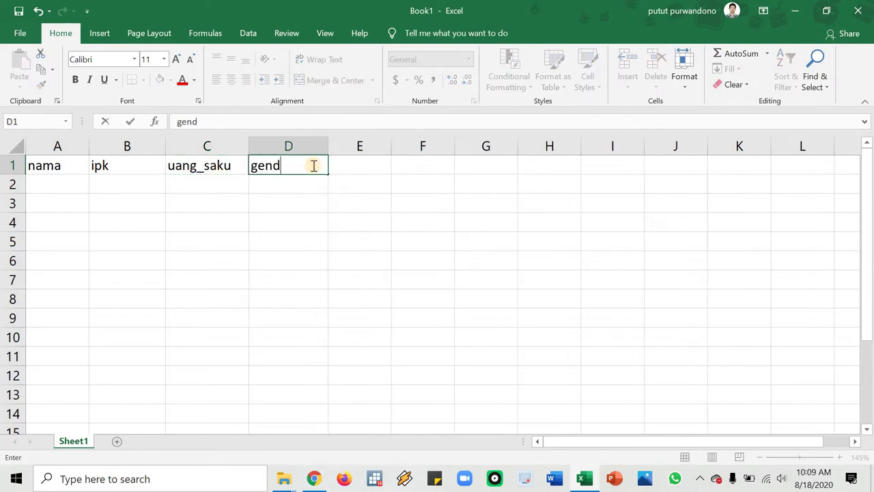
{"action": "type", "text": "er"}
{"action": "key", "text": "Tab"}
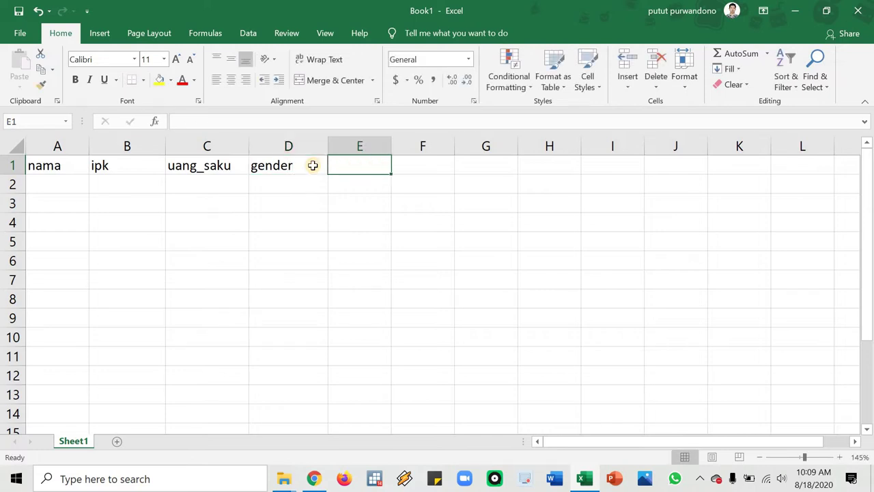
{"action": "type", "text": "jenis"}
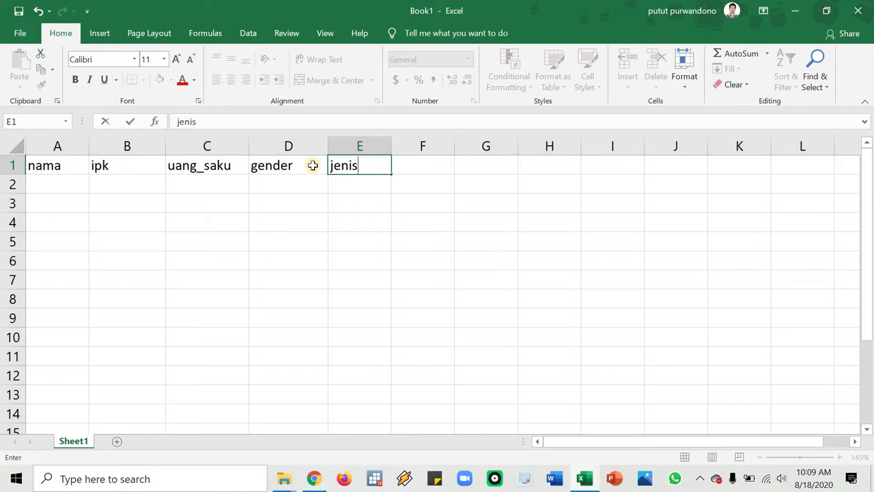
{"action": "key", "text": "BackSpace"}
{"action": "key", "text": "BackSpace"}
{"action": "key", "text": "BackSpace"}
{"action": "key", "text": "BackSpace"}
{"action": "key", "text": "BackSpace"}
{"action": "type", "text": "t"}
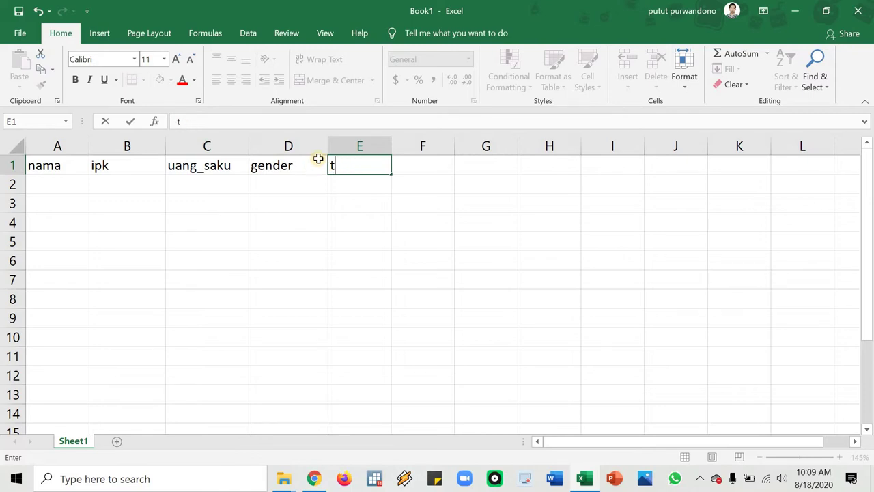
{"action": "type", "text": "empat_tingga"}
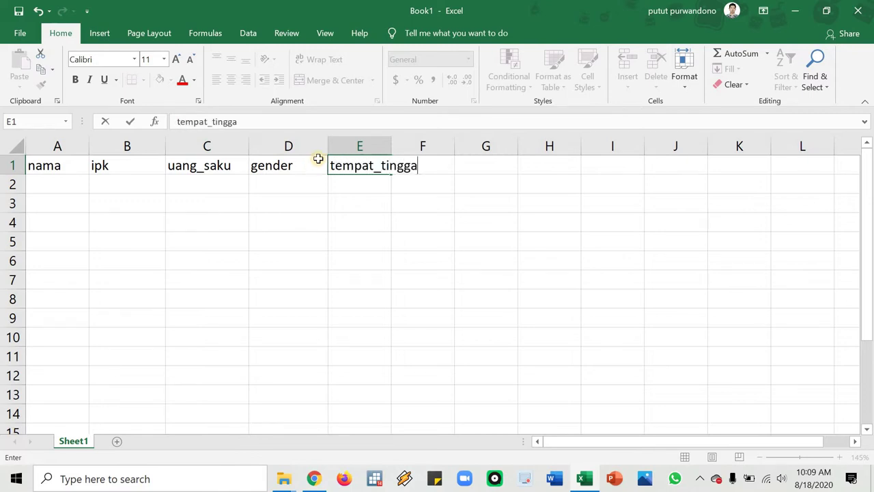
{"action": "type", "text": "l"}
{"action": "key", "text": "Return"}
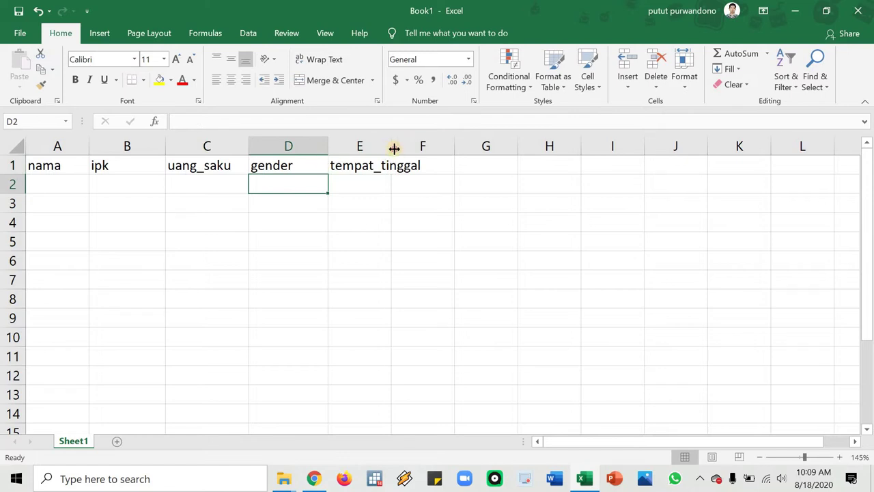
{"action": "left_click_drag", "start_coordinate": [393, 146], "coordinate": [445, 146]}
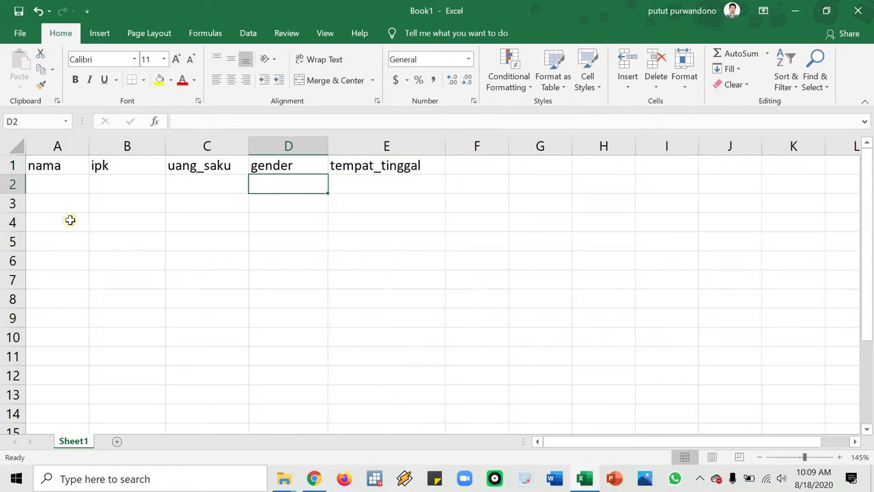
Enter student names andi, amir, dewi, tegar and mirna in A2:A6
{"action": "left_click", "coordinate": [77, 186]}
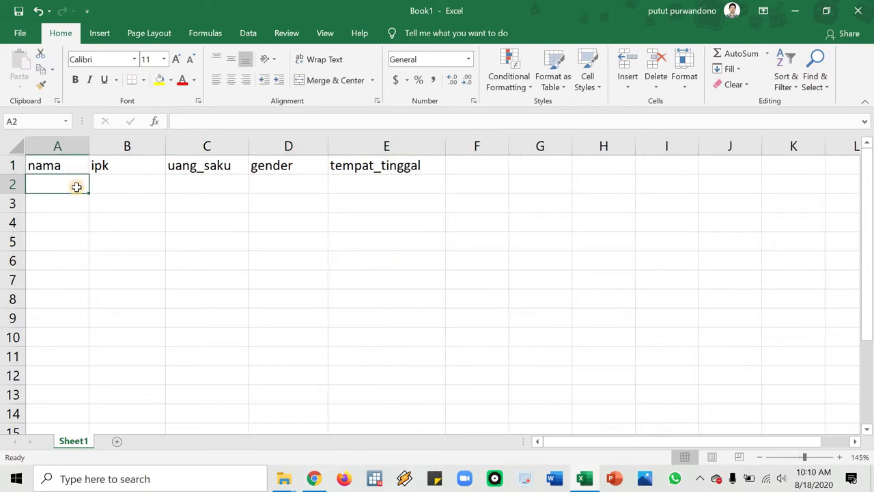
{"action": "type", "text": "andi"}
{"action": "key", "text": "Return"}
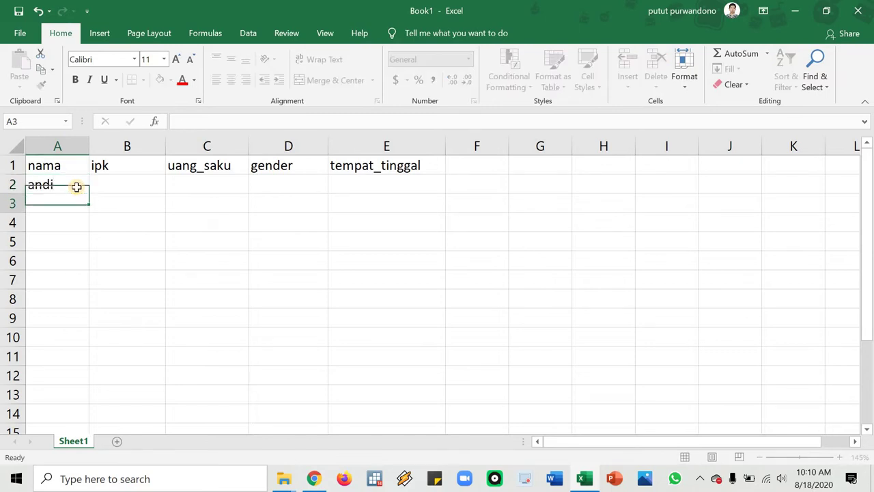
{"action": "type", "text": "amir"}
{"action": "key", "text": "Return"}
{"action": "type", "text": "dewi"}
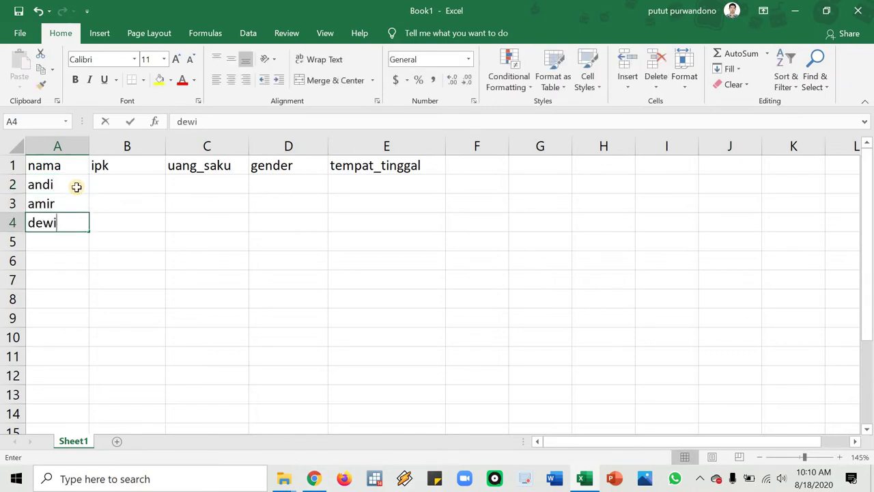
{"action": "key", "text": "Return"}
{"action": "type", "text": "tegar"}
{"action": "key", "text": "Return"}
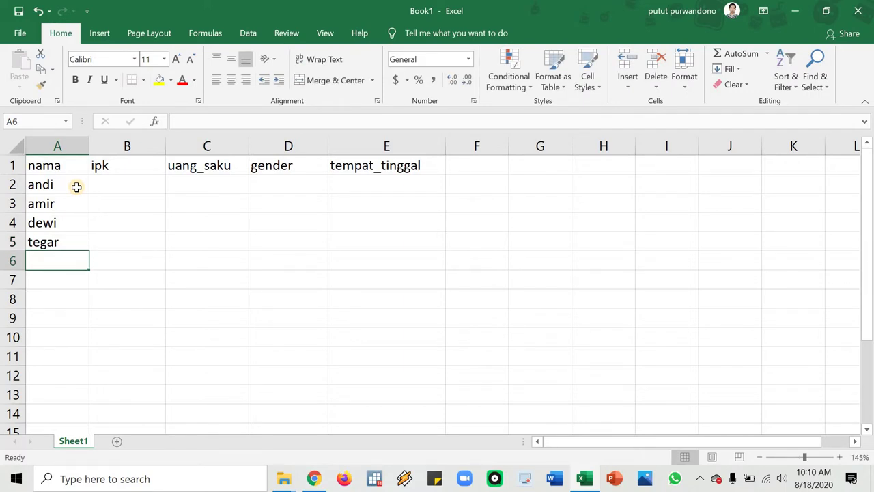
{"action": "type", "text": "mirna"}
{"action": "key", "text": "Tab"}
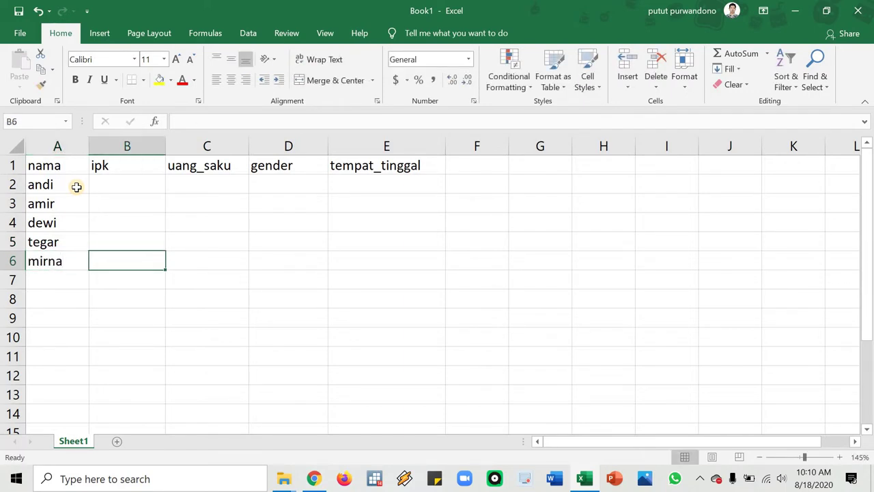
Enter ipk values 3.80, 3.43, 3.24, 3.01 and 2.96 in B2:B6
{"action": "key", "text": "Up"}
{"action": "key", "text": "Up"}
{"action": "key", "text": "Up"}
{"action": "key", "text": "Up"}
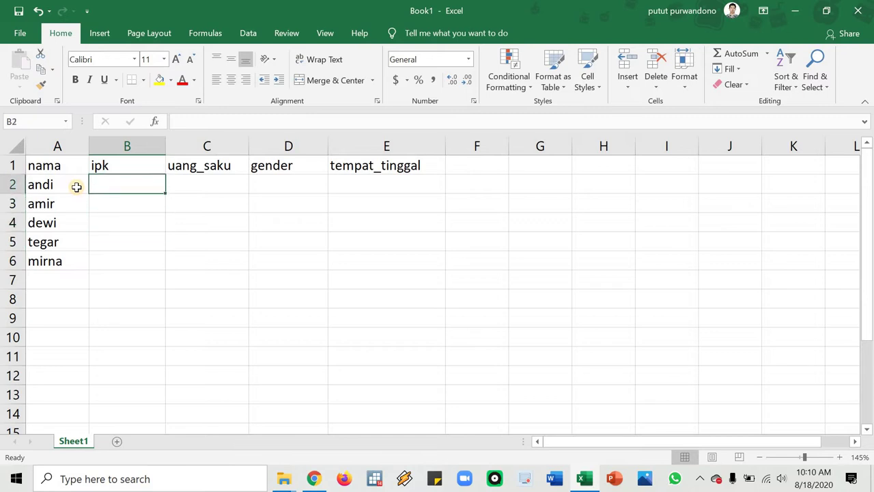
{"action": "type", "text": "3."}
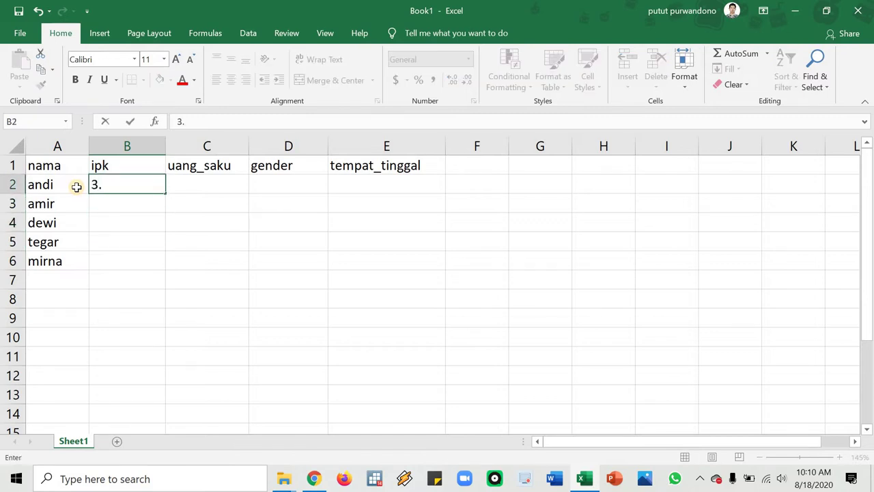
{"action": "type", "text": "80"}
{"action": "key", "text": "Return"}
{"action": "type", "text": "3."}
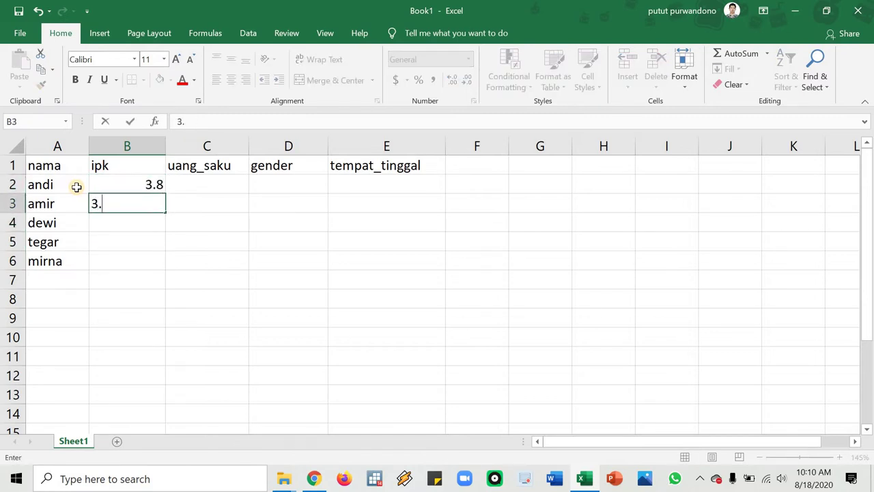
{"action": "type", "text": "43"}
{"action": "key", "text": "Return"}
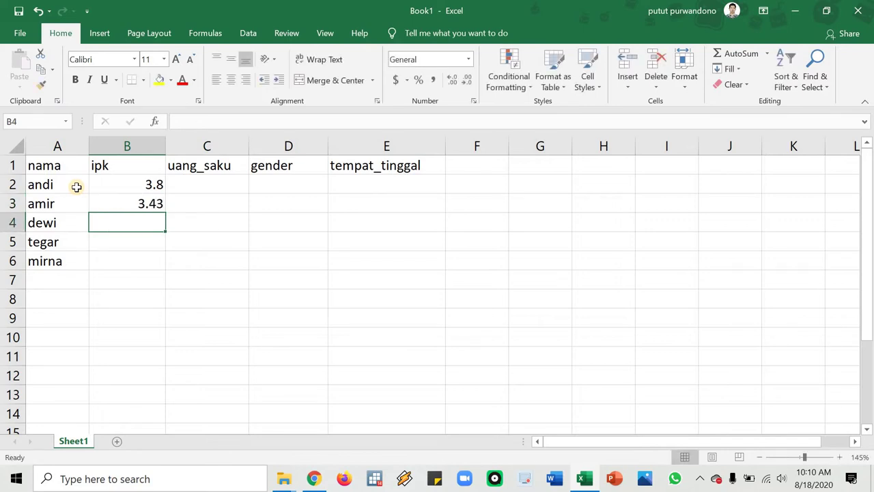
{"action": "type", "text": "3.24"}
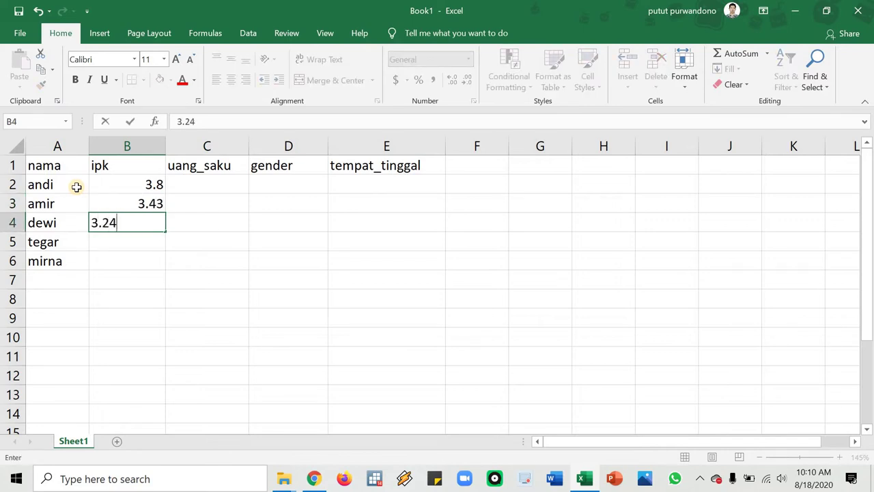
{"action": "key", "text": "Return"}
{"action": "type", "text": "3.0"}
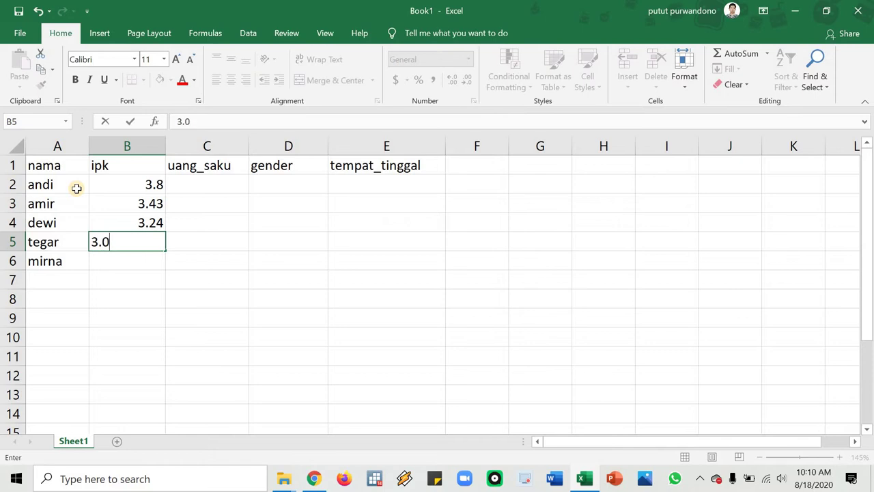
{"action": "type", "text": "1"}
{"action": "key", "text": "Return"}
{"action": "type", "text": "2.96"}
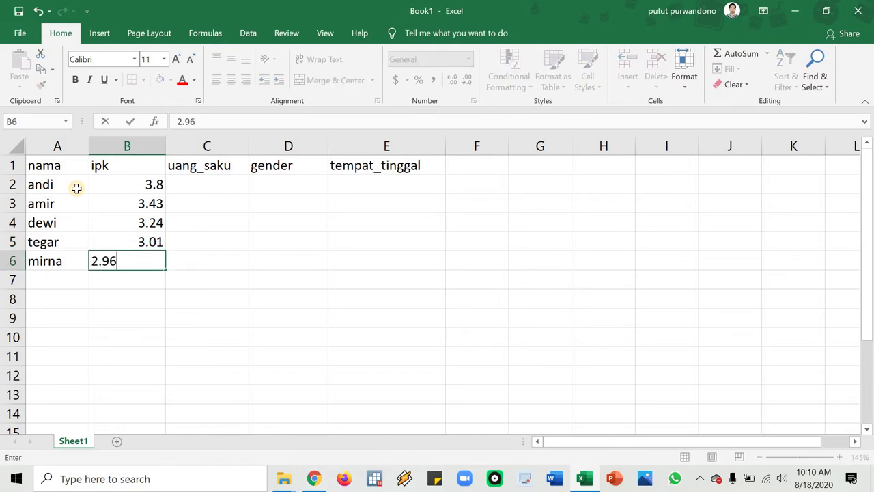
{"action": "key", "text": "Tab"}
{"action": "key", "text": "Up"}
{"action": "key", "text": "Up"}
{"action": "key", "text": "Up"}
{"action": "key", "text": "Up"}
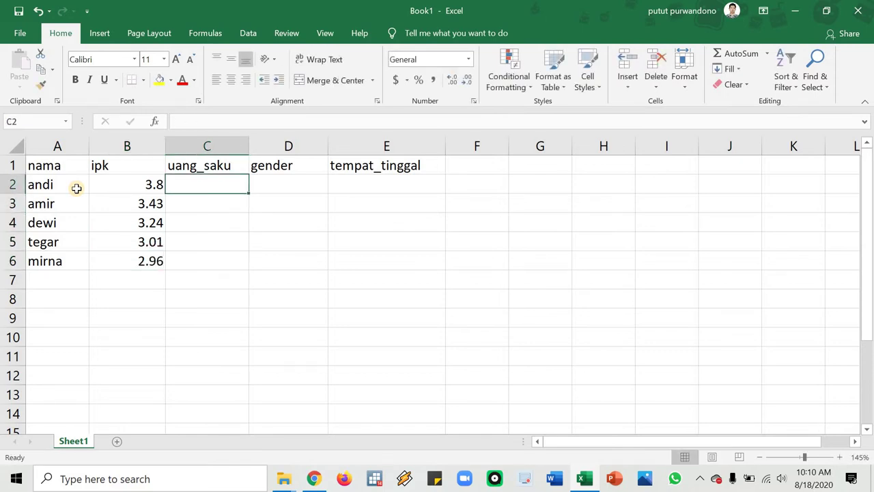
Widen column C and enter 1500000, 950000 and 1250000 in C2:C4
{"action": "left_click_drag", "start_coordinate": [250, 150], "coordinate": [271, 239]}
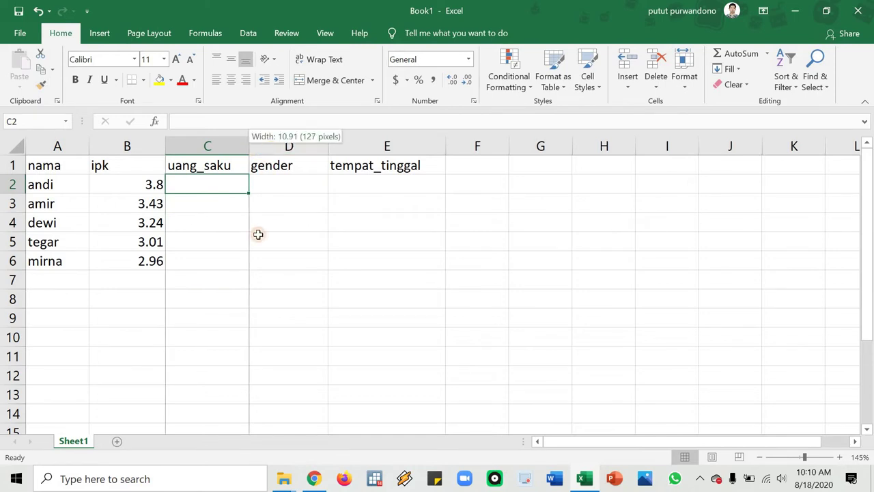
{"action": "type", "text": "15"}
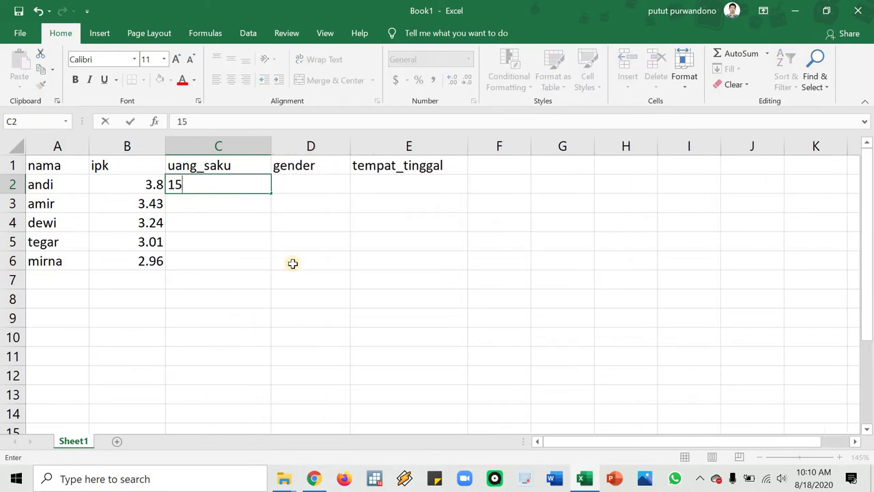
{"action": "type", "text": "9"}
{"action": "key", "text": "BackSpace"}
{"action": "type", "text": "00"}
{"action": "type", "text": "000"}
{"action": "key", "text": "Return"}
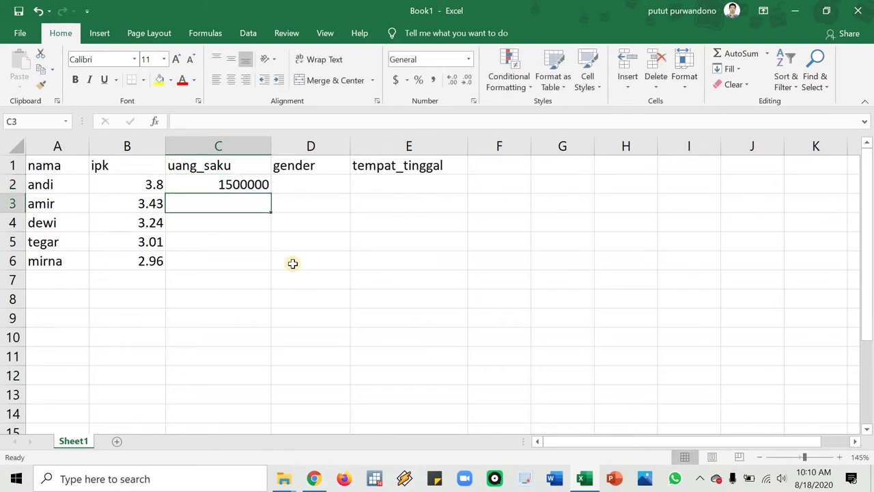
{"action": "type", "text": "9500"}
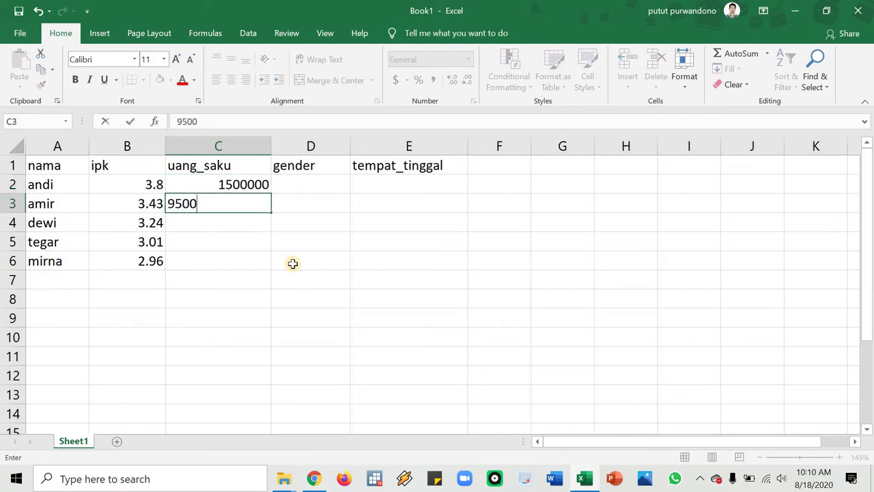
{"action": "type", "text": "00"}
{"action": "key", "text": "Return"}
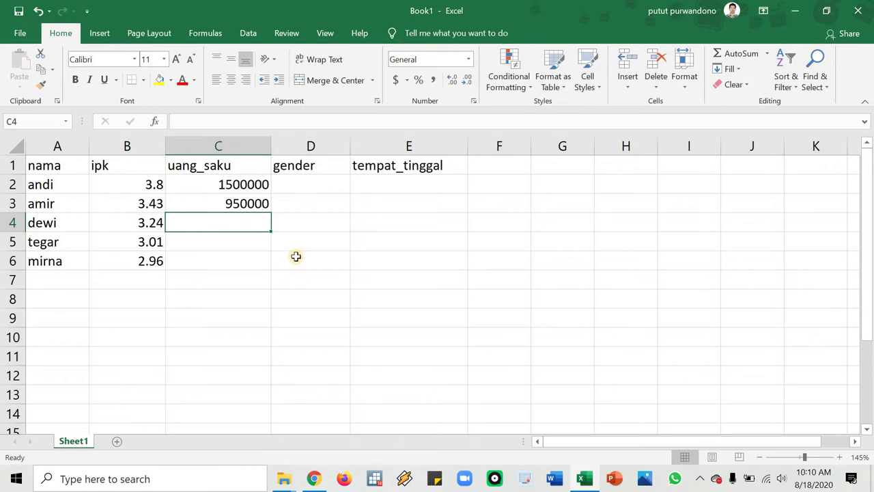
{"action": "type", "text": "1250000"}
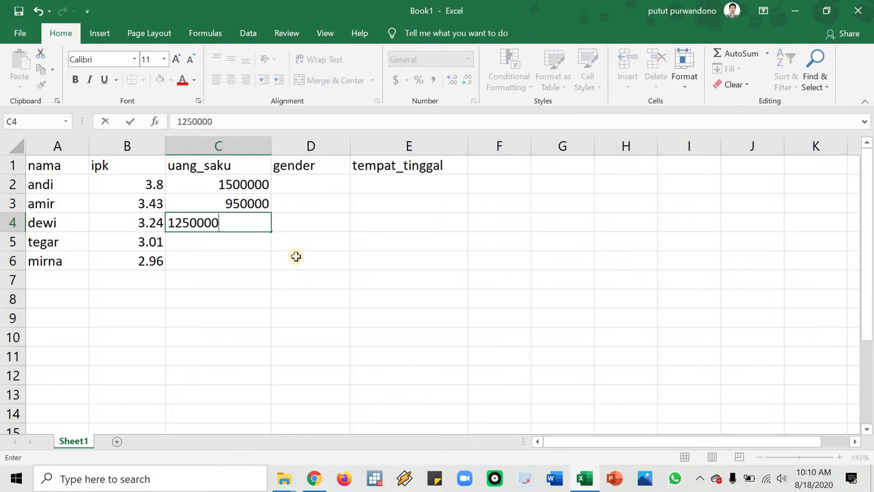
{"action": "type", "text": "0"}
{"action": "key", "text": "BackSpace"}
{"action": "key", "text": "Return"}
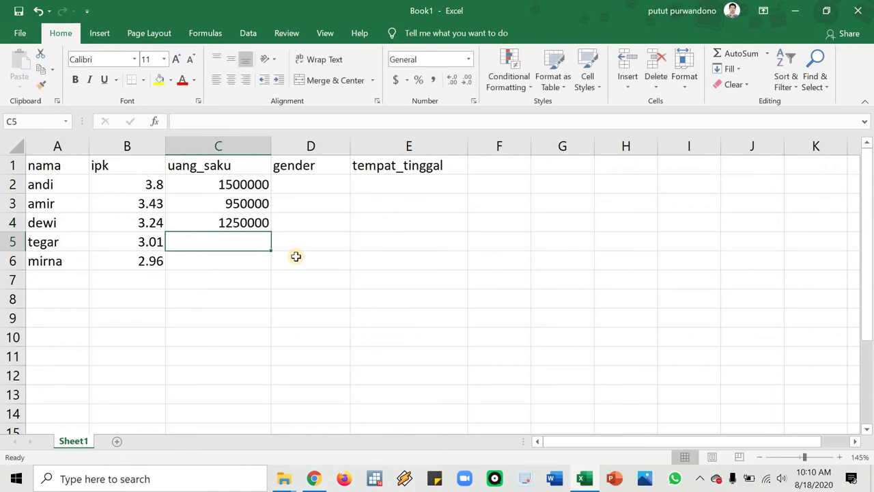
Enter 2500000 and 2800000 for tegar and mirna, correcting C5 from 25000000
{"action": "type", "text": "25000000"}
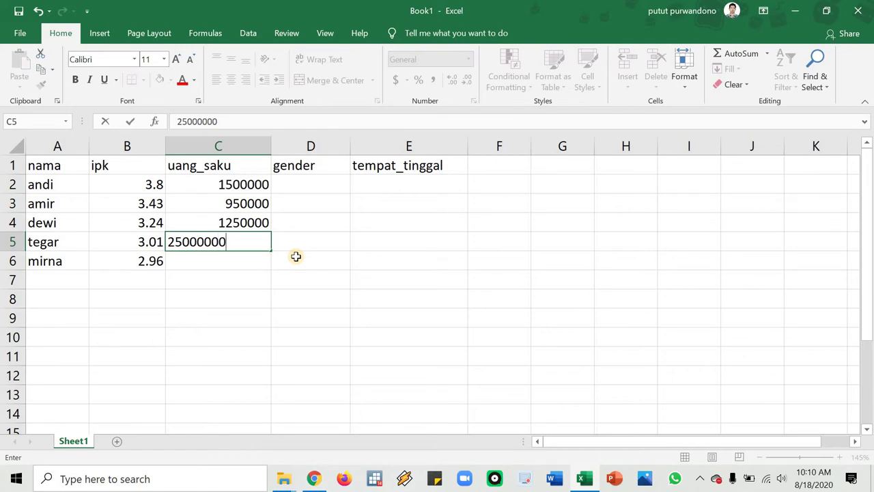
{"action": "key", "text": "Return"}
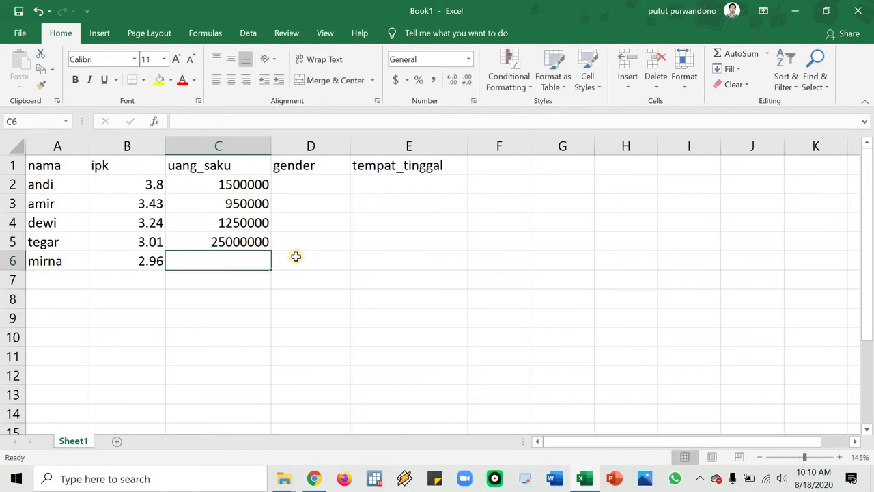
{"action": "type", "text": "2800000"}
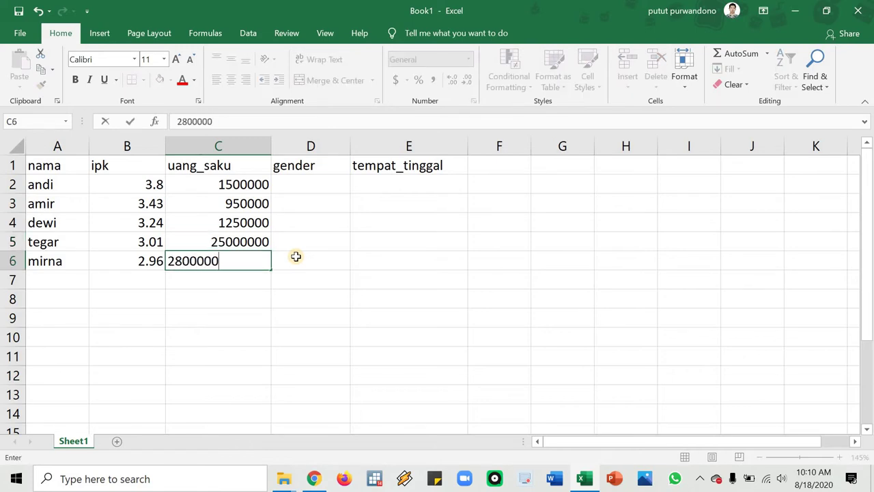
{"action": "key", "text": "Return"}
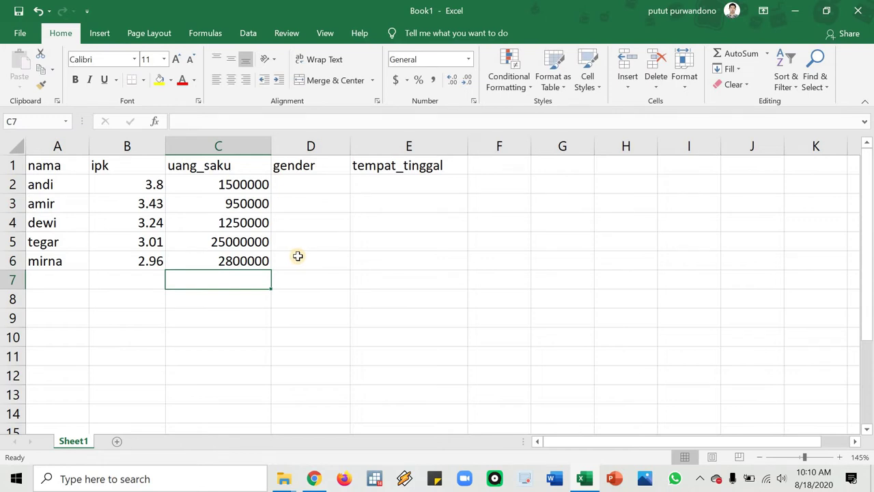
{"action": "left_click", "coordinate": [250, 242]}
{"action": "left_click", "coordinate": [235, 118]}
{"action": "key", "text": "BackSpace"}
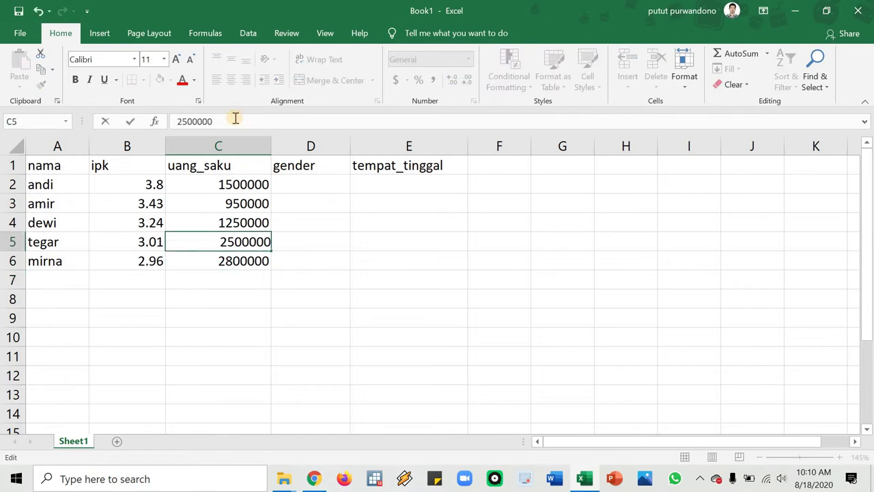
{"action": "key", "text": "Return"}
{"action": "left_click", "coordinate": [315, 181]}
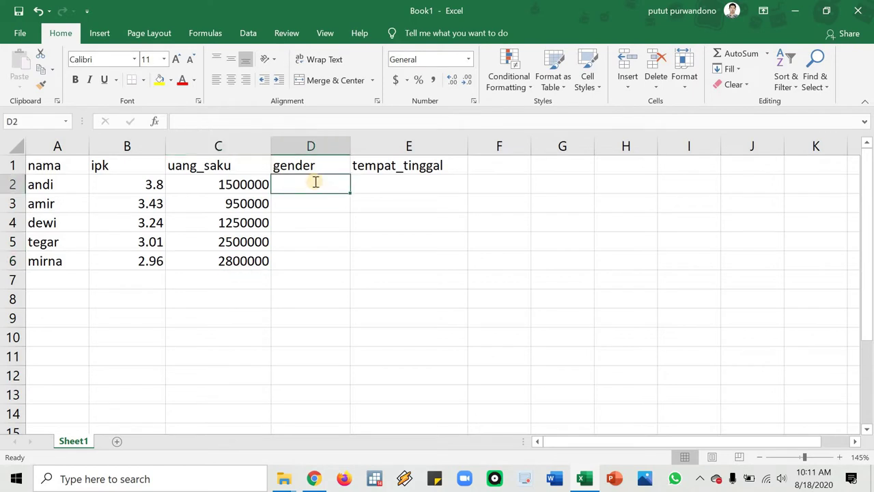
Enter gender values pria, pria, wanita, pria, wanita in D2:D6
{"action": "type", "text": "pria"}
{"action": "key", "text": "Return"}
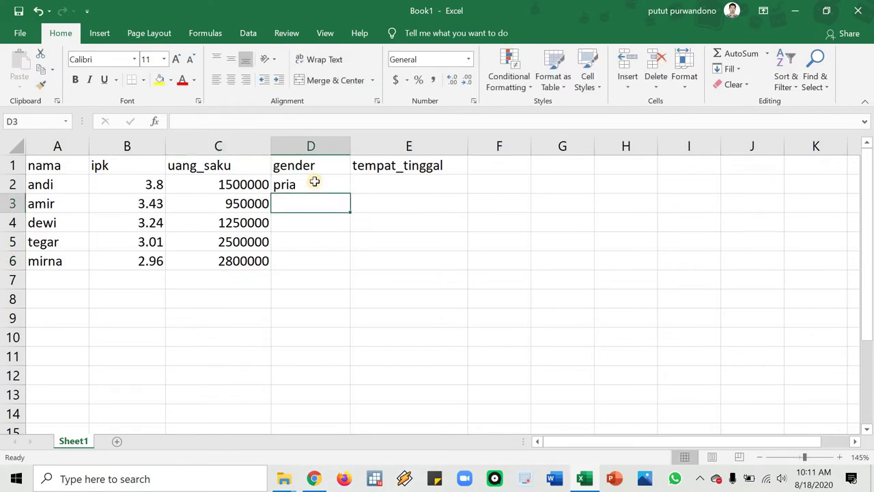
{"action": "type", "text": "pria"}
{"action": "key", "text": "Return"}
{"action": "type", "text": "wanita"}
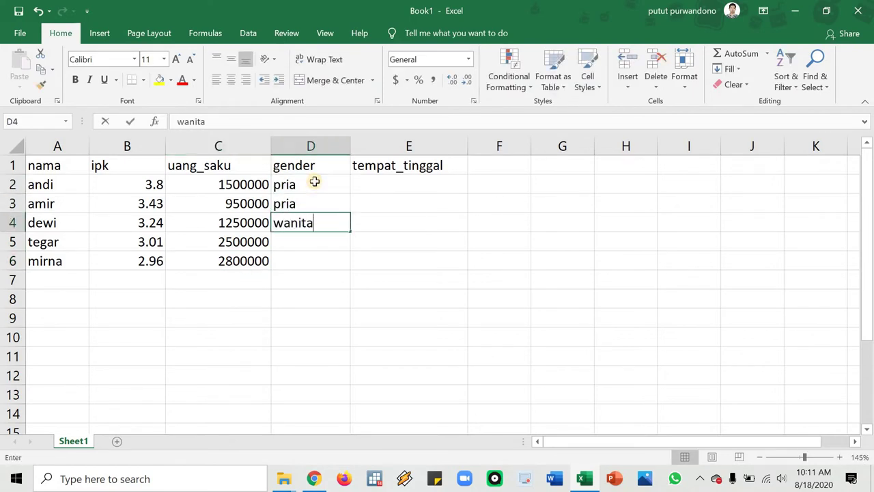
{"action": "key", "text": "Return"}
{"action": "type", "text": "p"}
{"action": "key", "text": "Return"}
{"action": "type", "text": "wanita"}
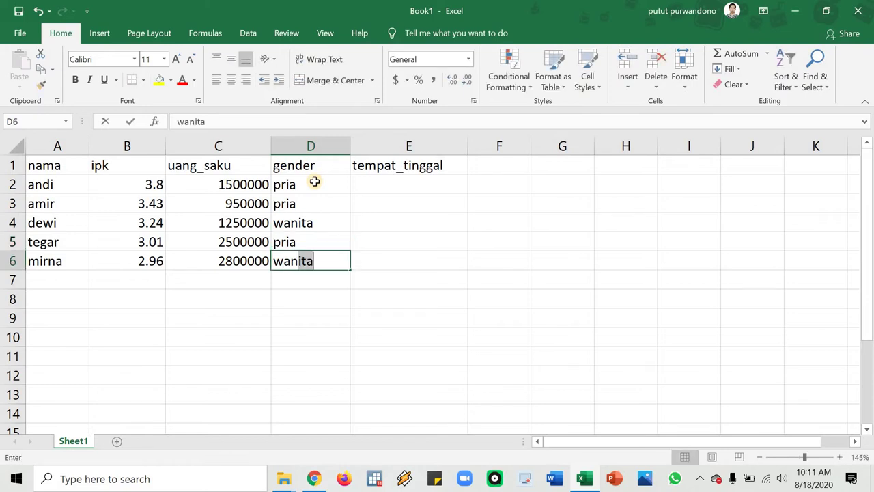
{"action": "key", "text": "Tab"}
Enter tempat_tinggal values kos, ortu, kos, kos, asrama in E2:E6
{"action": "key", "text": "Up"}
{"action": "key", "text": "Up"}
{"action": "key", "text": "Up"}
{"action": "key", "text": "Up"}
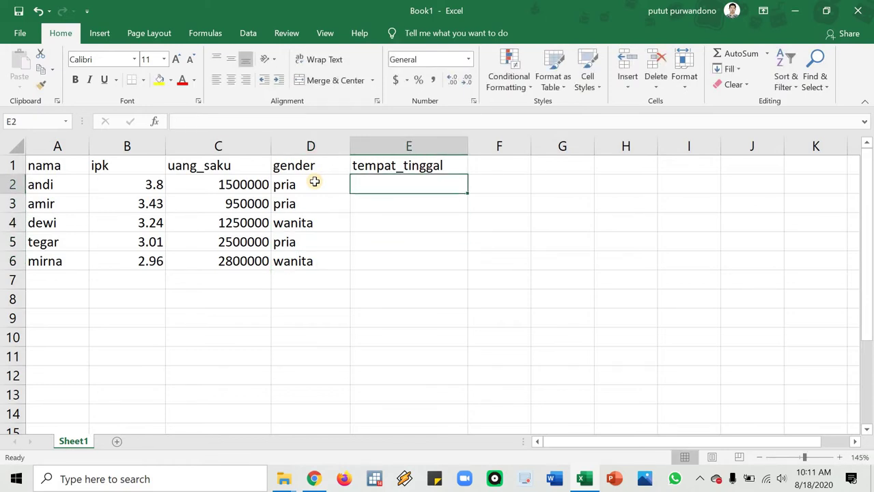
{"action": "type", "text": "kos"}
{"action": "key", "text": "Return"}
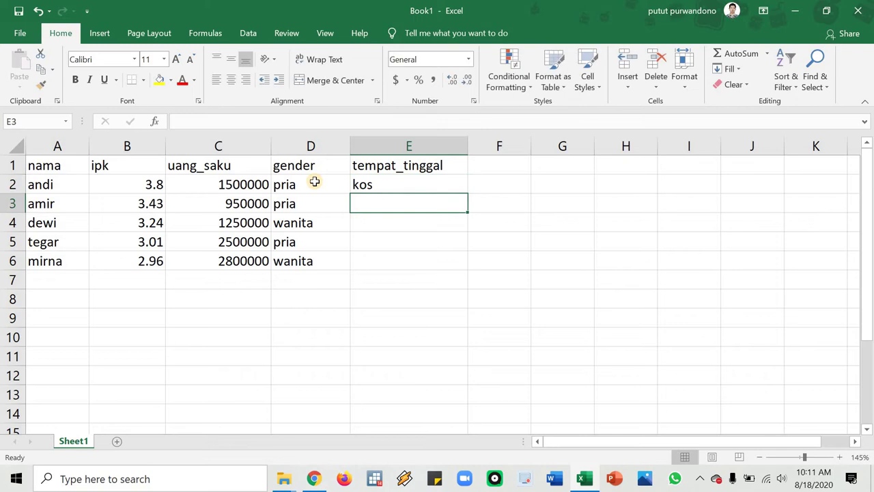
{"action": "type", "text": "ortu"}
{"action": "key", "text": "Return"}
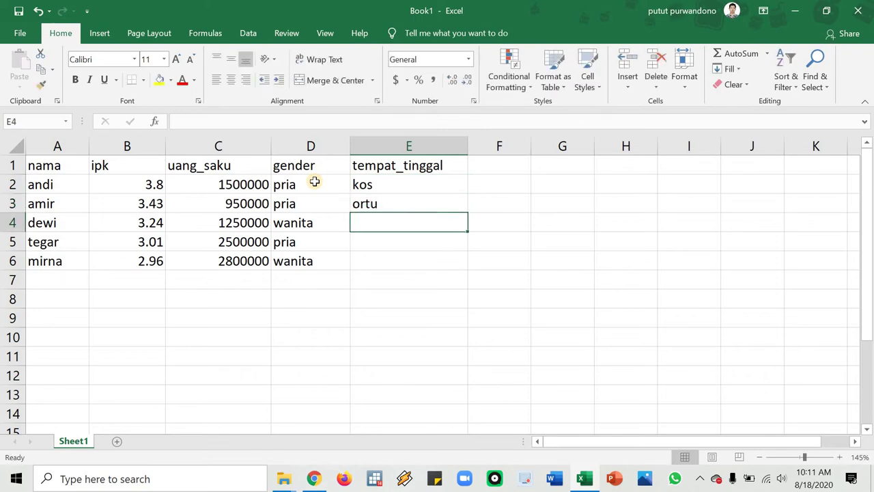
{"action": "type", "text": "kos"}
{"action": "key", "text": "Return"}
{"action": "type", "text": "s"}
{"action": "key", "text": "BackSpace"}
{"action": "type", "text": "kos"}
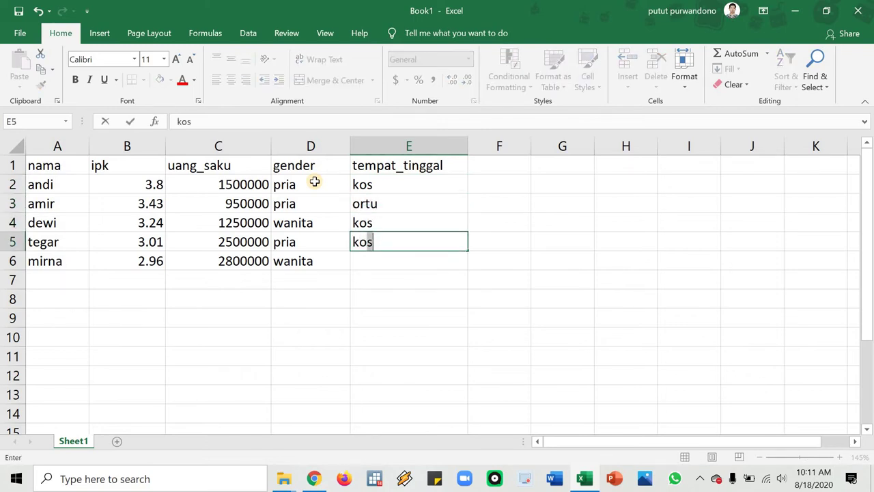
{"action": "key", "text": "Return"}
{"action": "type", "text": "asrama"}
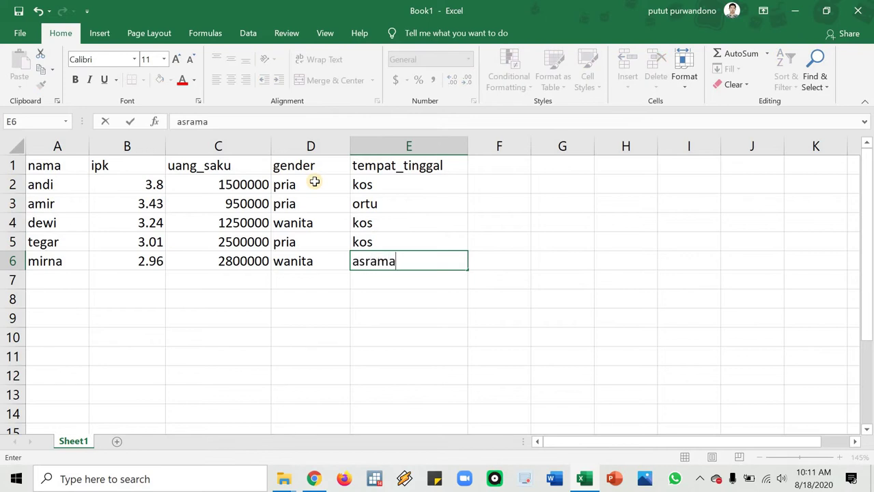
{"action": "key", "text": "Return"}
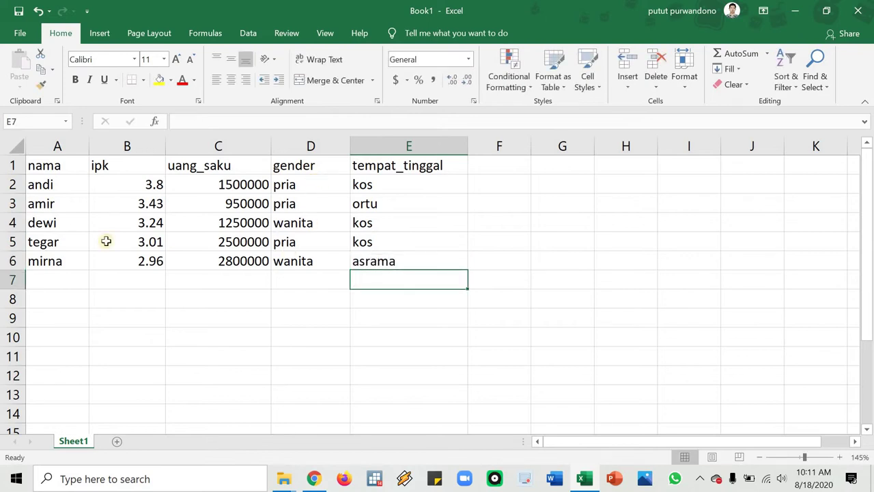
Select the header cells in turn, then the ipk and uang_saku values B2:C6
{"action": "left_click", "coordinate": [548, 200]}
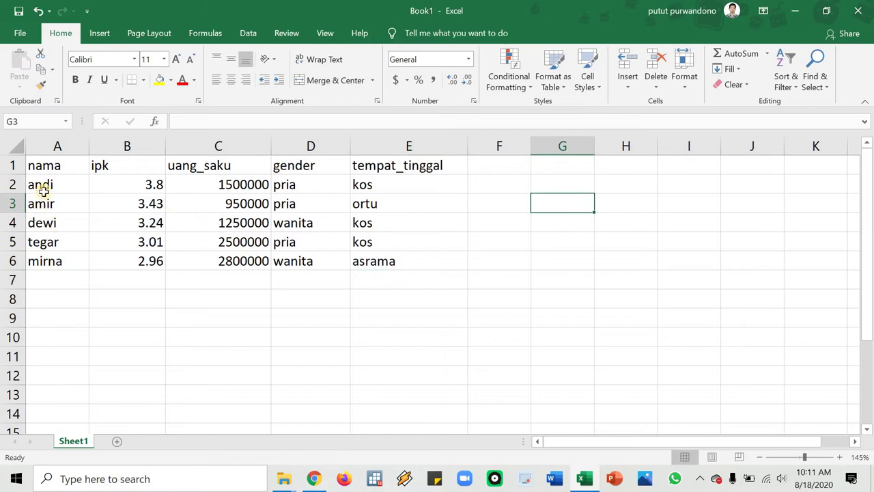
{"action": "left_click", "coordinate": [52, 166]}
{"action": "left_click", "coordinate": [146, 165]}
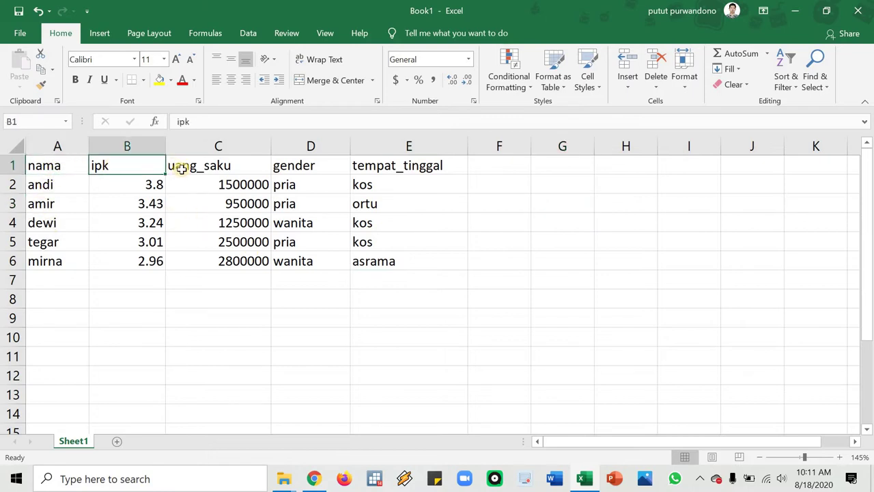
{"action": "left_click", "coordinate": [232, 165]}
{"action": "left_click", "coordinate": [348, 165]}
{"action": "left_click", "coordinate": [373, 168]}
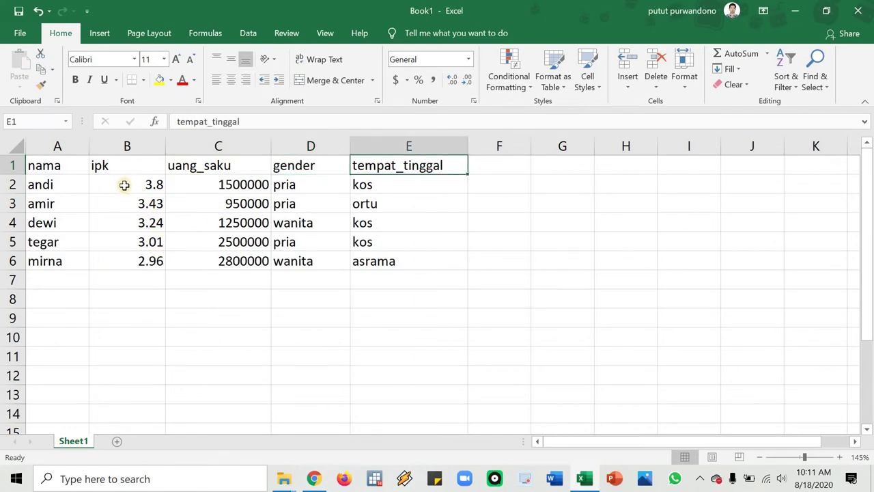
{"action": "left_click", "coordinate": [164, 168]}
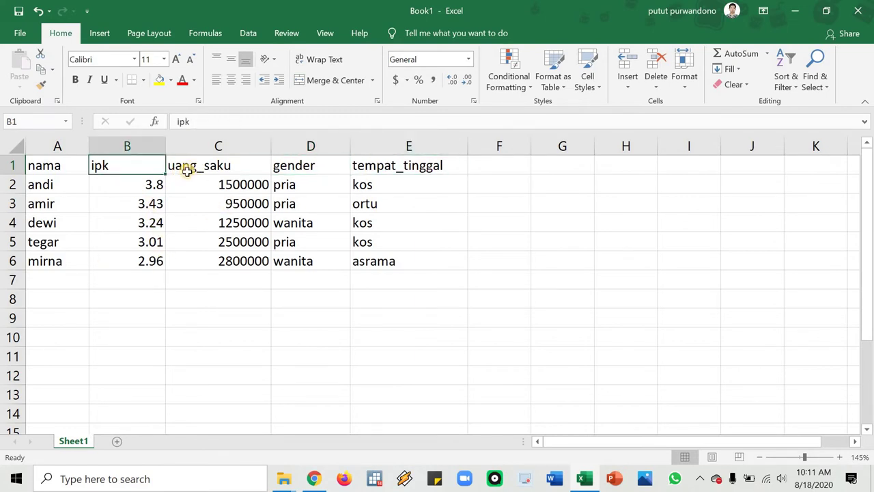
{"action": "left_click", "coordinate": [183, 170]}
{"action": "left_click", "coordinate": [164, 189]}
{"action": "left_click_drag", "start_coordinate": [216, 246], "coordinate": [217, 265]}
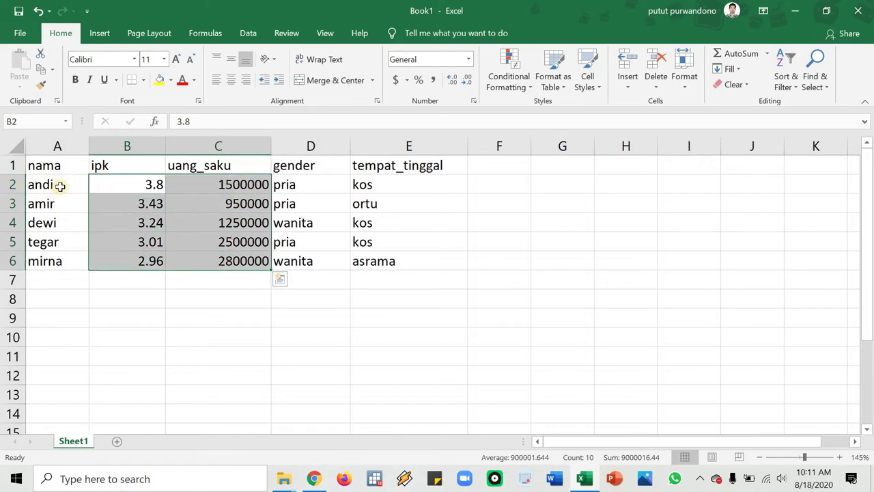
Select the names in A2:A6 and open Quick Analysis with Ctrl+Q
{"action": "left_click_drag", "start_coordinate": [60, 186], "coordinate": [95, 257]}
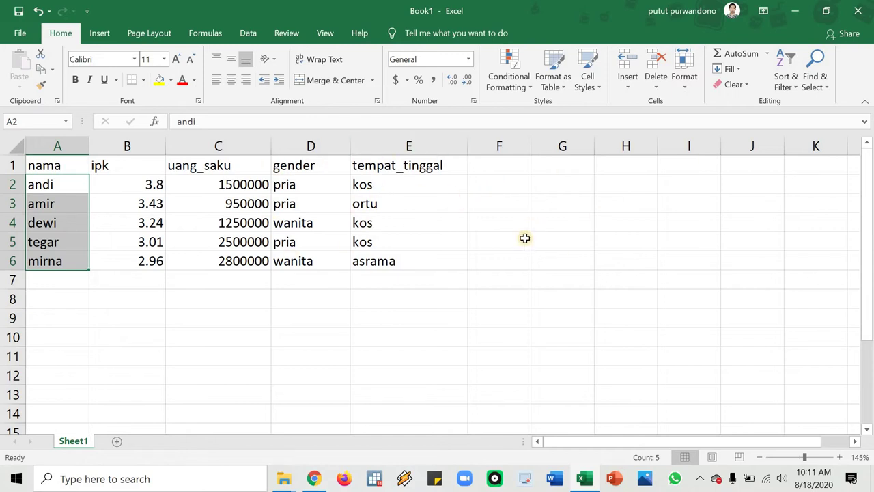
{"action": "key", "text": "ctrl+v"}
{"action": "key", "text": "ctrl+q"}
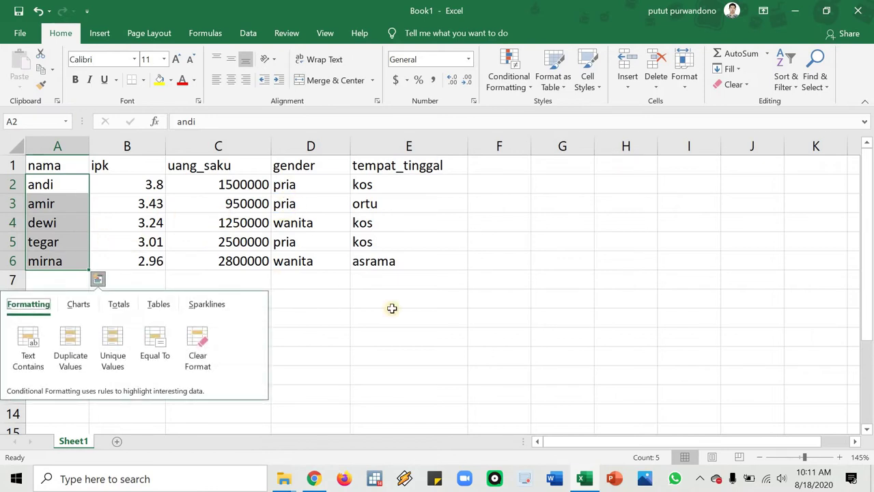
Apply the Text number format to A2:A6 and D2:E6 through Format Cells
{"action": "left_click", "coordinate": [392, 308]}
{"action": "left_click_drag", "start_coordinate": [65, 187], "coordinate": [62, 261]}
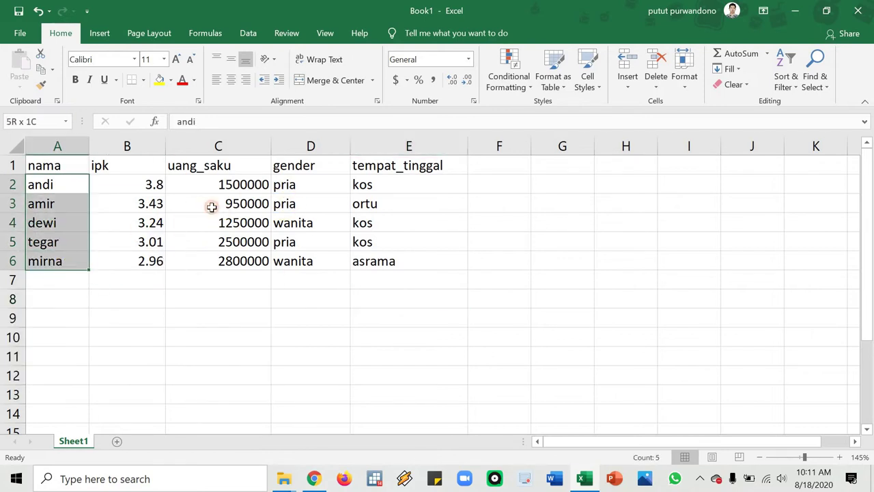
{"action": "left_click_drag", "start_coordinate": [349, 189], "coordinate": [390, 254], "text": "ctrl"}
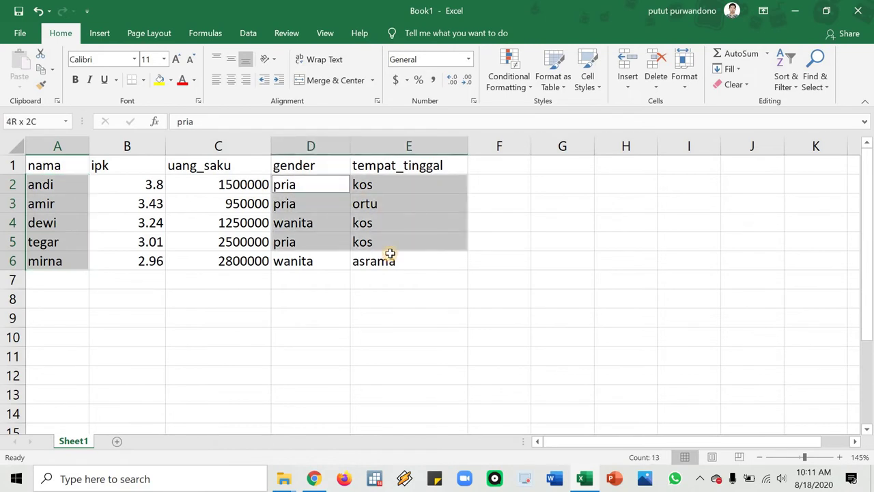
{"action": "right_click", "coordinate": [394, 222]}
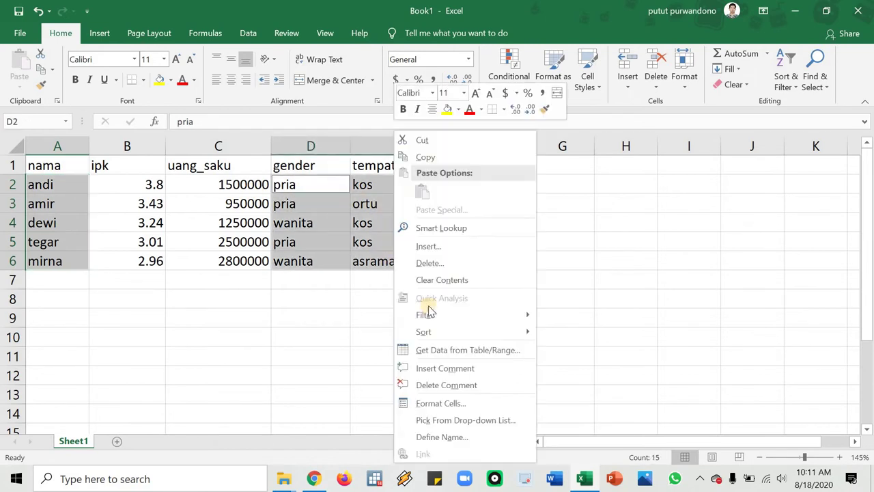
{"action": "left_click", "coordinate": [451, 405]}
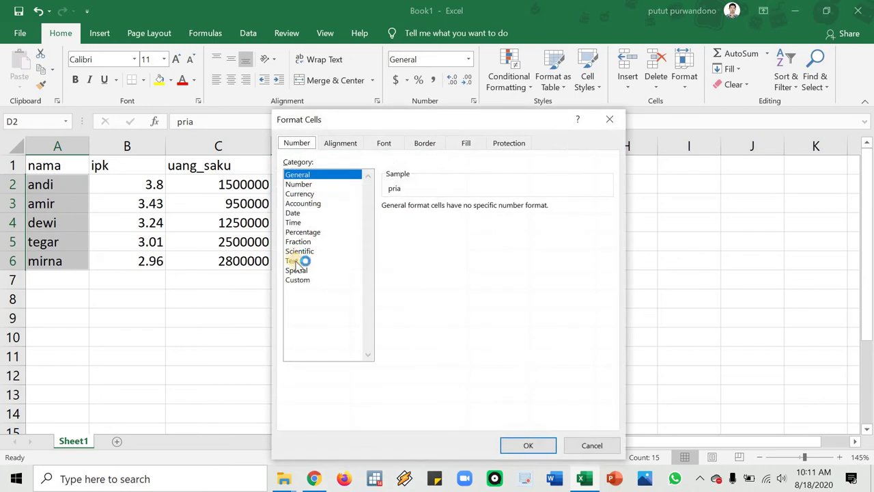
{"action": "left_click", "coordinate": [292, 260]}
{"action": "left_click", "coordinate": [528, 445]}
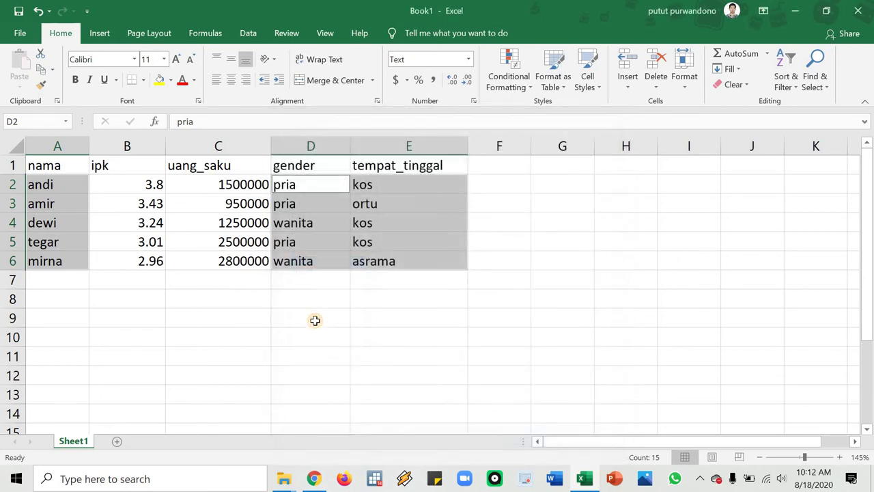
{"action": "left_click", "coordinate": [311, 318]}
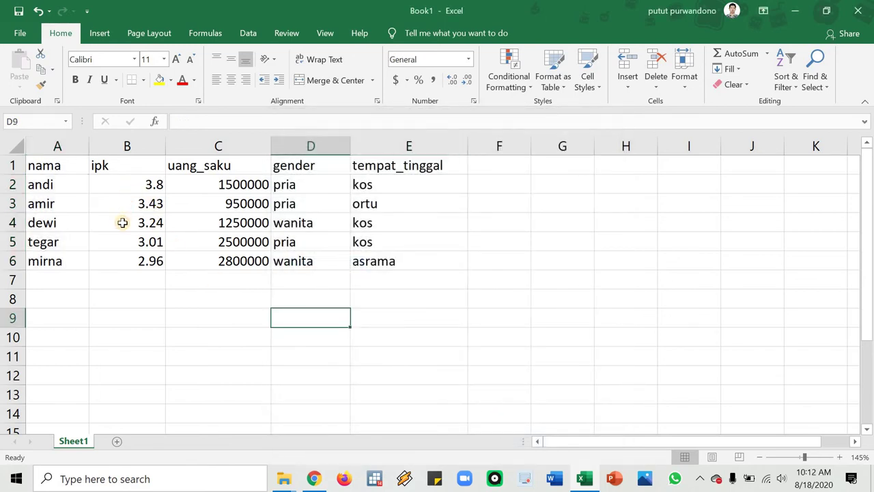
Format B2:B6 with the Number category at 2 decimal places
{"action": "left_click_drag", "start_coordinate": [131, 186], "coordinate": [145, 245]}
{"action": "right_click", "coordinate": [146, 244]}
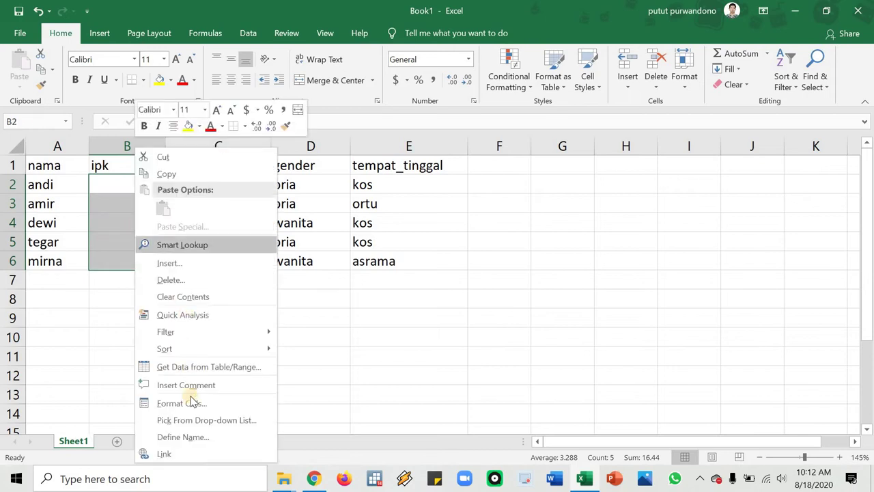
{"action": "left_click", "coordinate": [215, 404]}
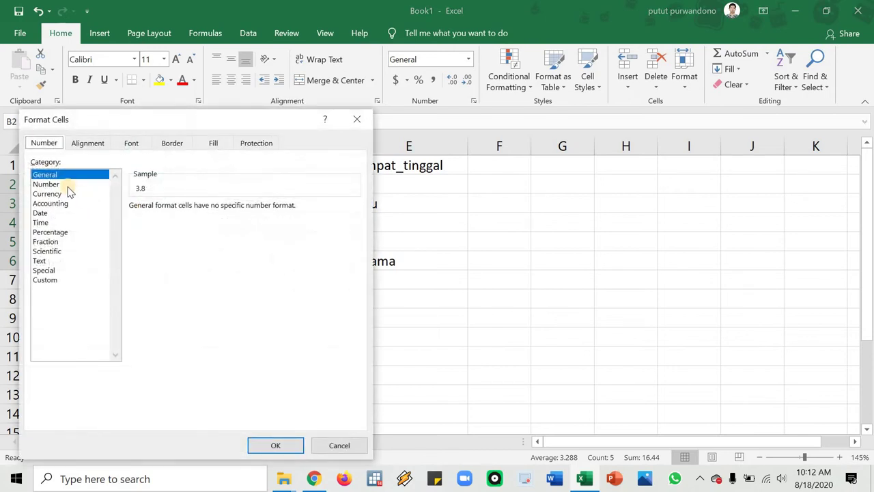
{"action": "left_click", "coordinate": [54, 185]}
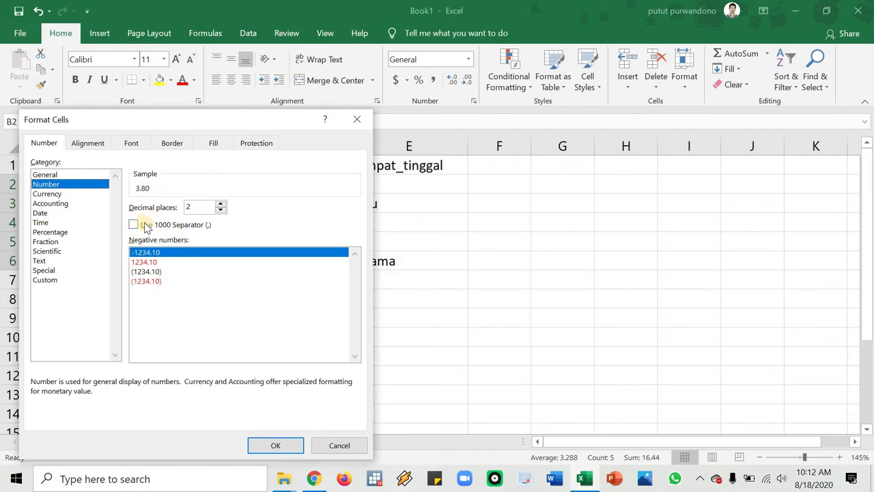
{"action": "left_click", "coordinate": [275, 446]}
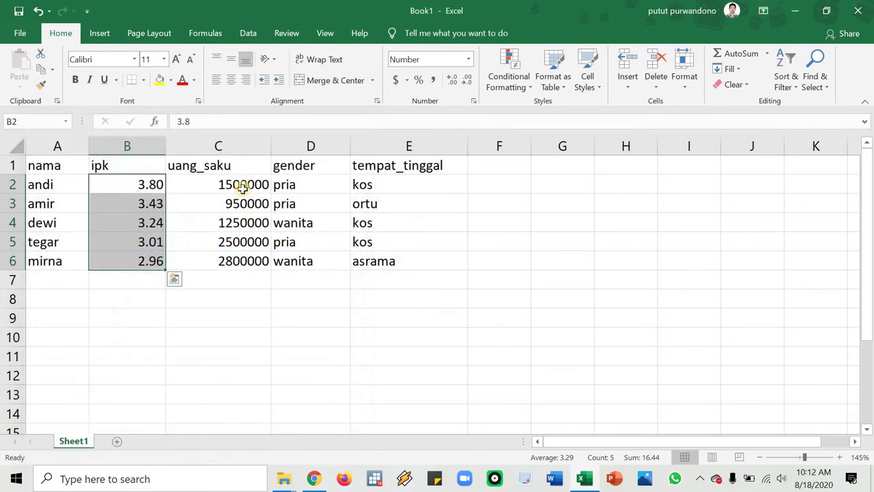
Format C2:C6 as Number with 2 decimals and the 1000 separator turned on
{"action": "left_click_drag", "start_coordinate": [244, 183], "coordinate": [235, 261]}
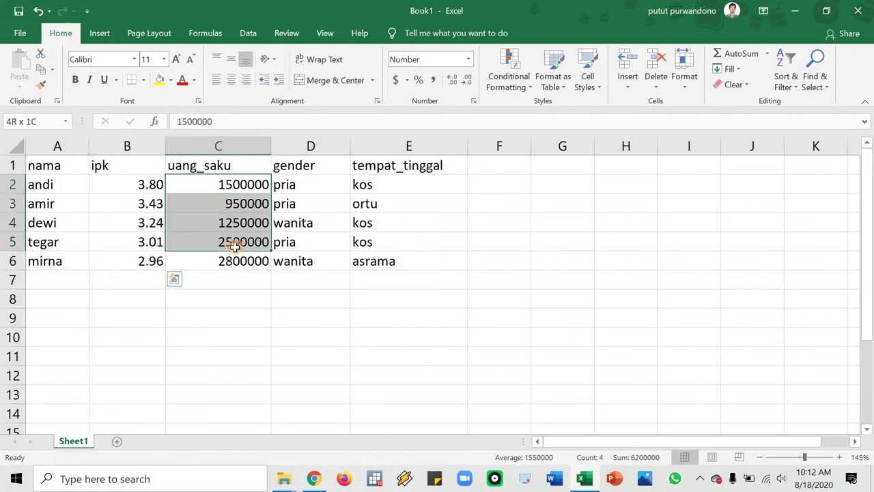
{"action": "right_click", "coordinate": [234, 205]}
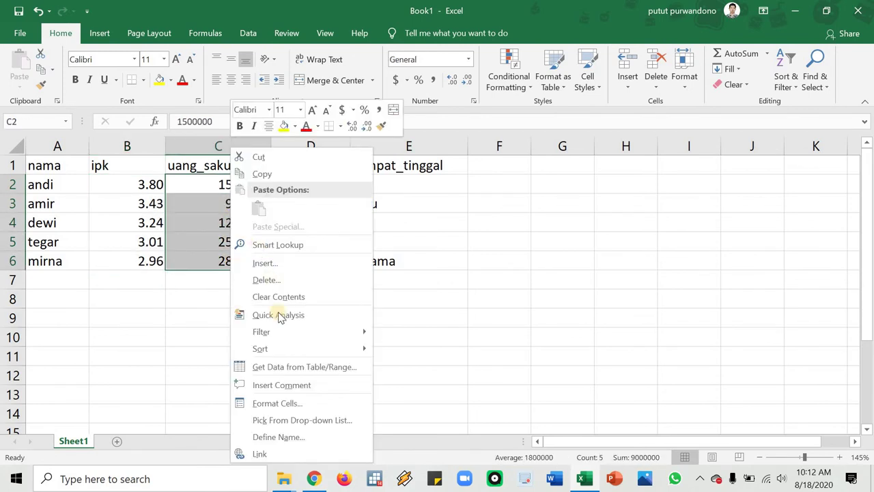
{"action": "left_click", "coordinate": [286, 403]}
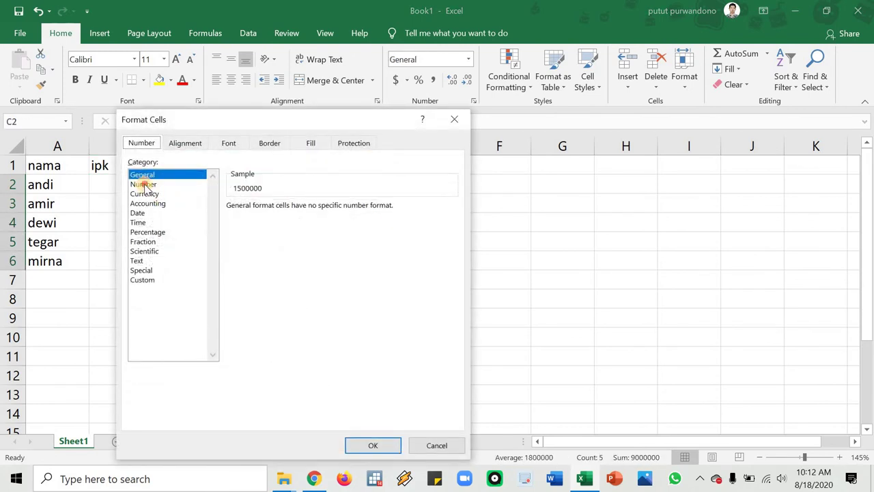
{"action": "left_click", "coordinate": [144, 184]}
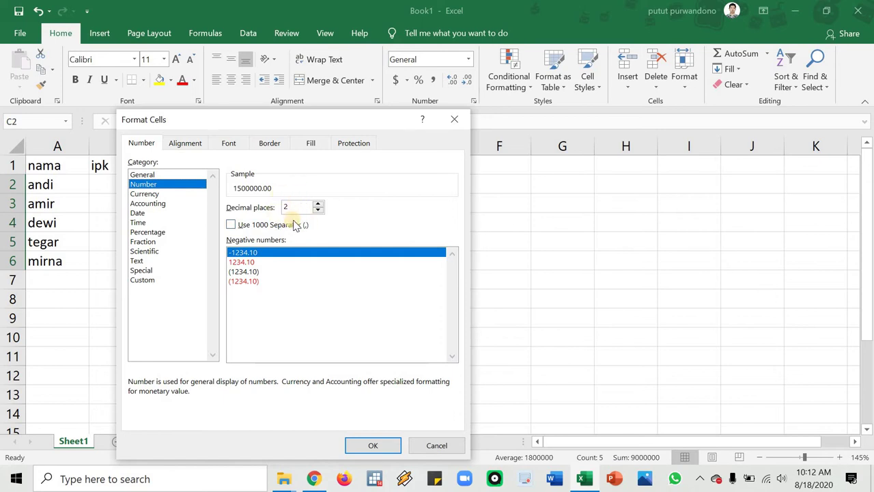
{"action": "left_click", "coordinate": [373, 446]}
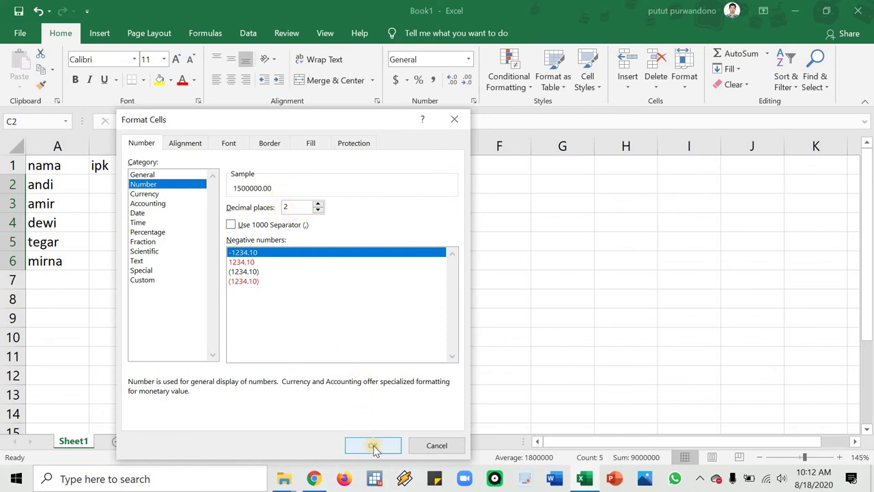
{"action": "left_click", "coordinate": [176, 185]}
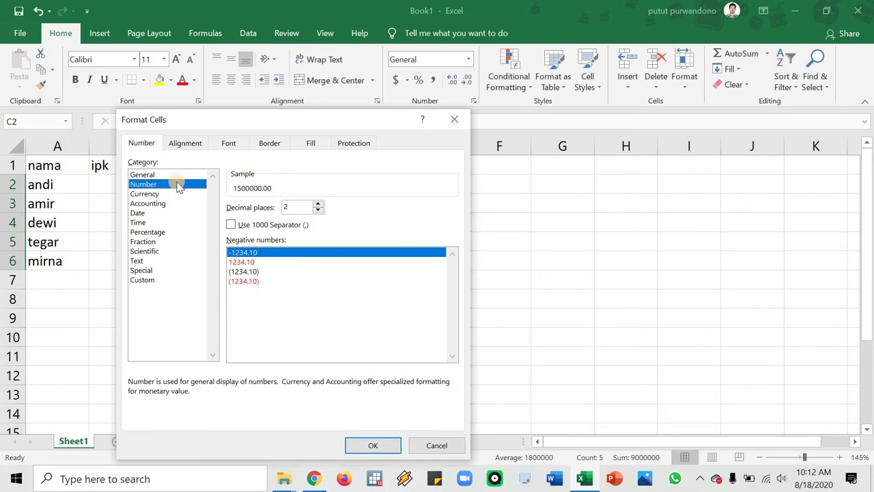
{"action": "left_click_drag", "start_coordinate": [239, 123], "coordinate": [438, 118]}
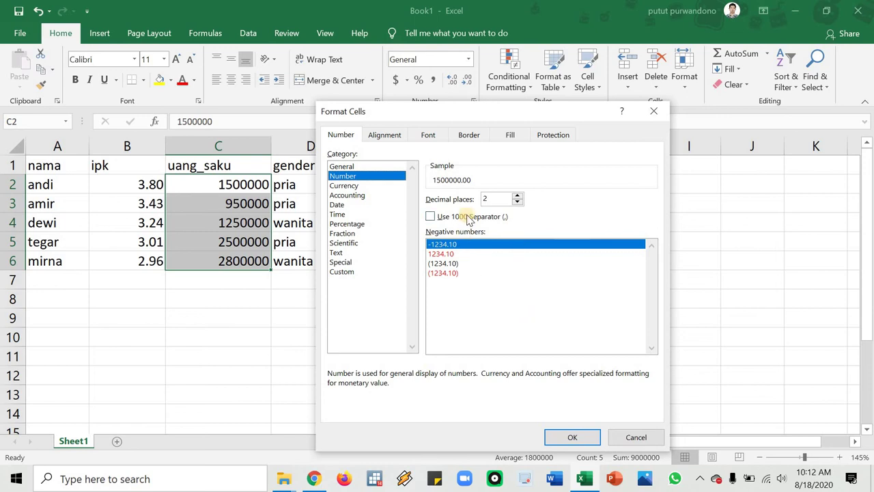
{"action": "left_click", "coordinate": [469, 217]}
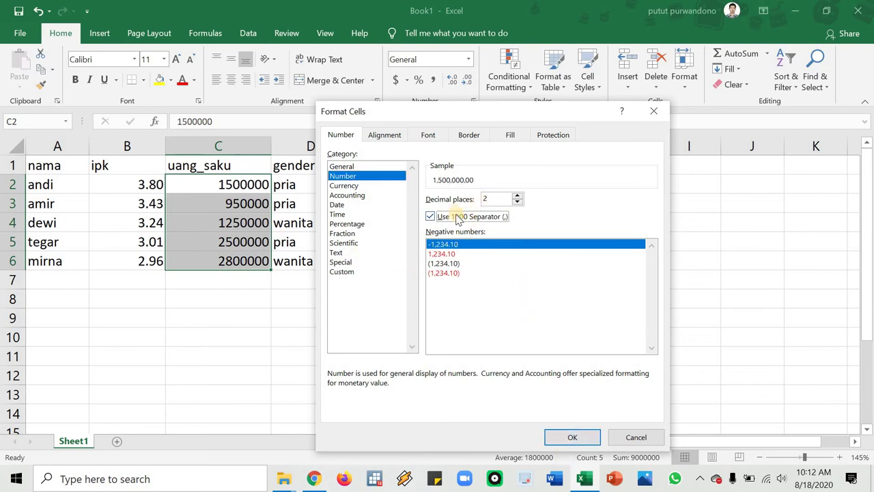
{"action": "key", "text": "Return"}
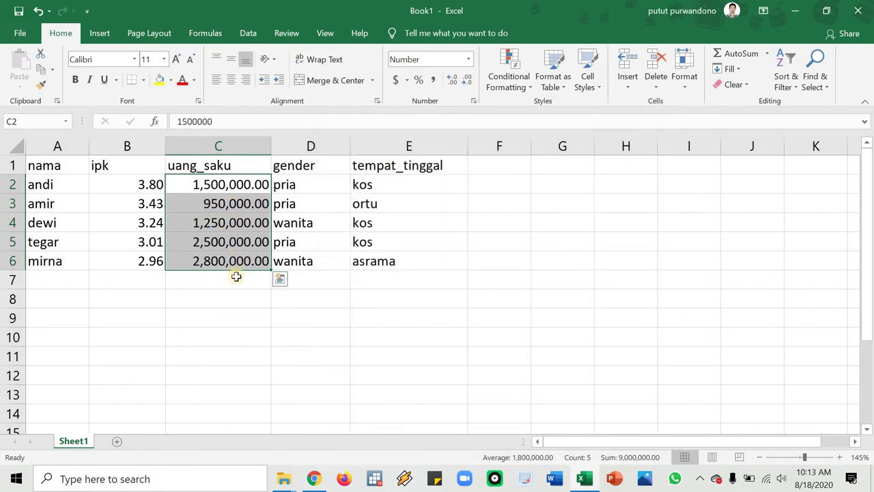
Turn off the 1000 separator for C2:C6, keeping 2 decimal places
{"action": "right_click", "coordinate": [244, 191]}
{"action": "left_click", "coordinate": [289, 401]}
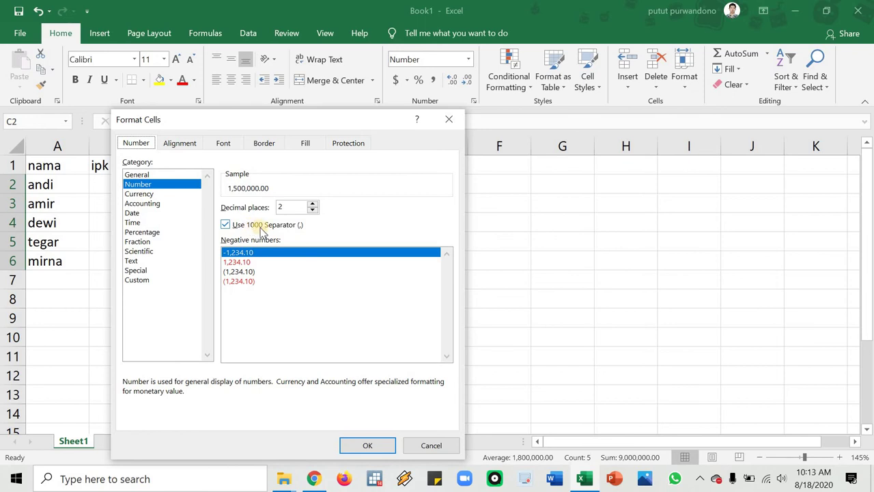
{"action": "left_click", "coordinate": [276, 226]}
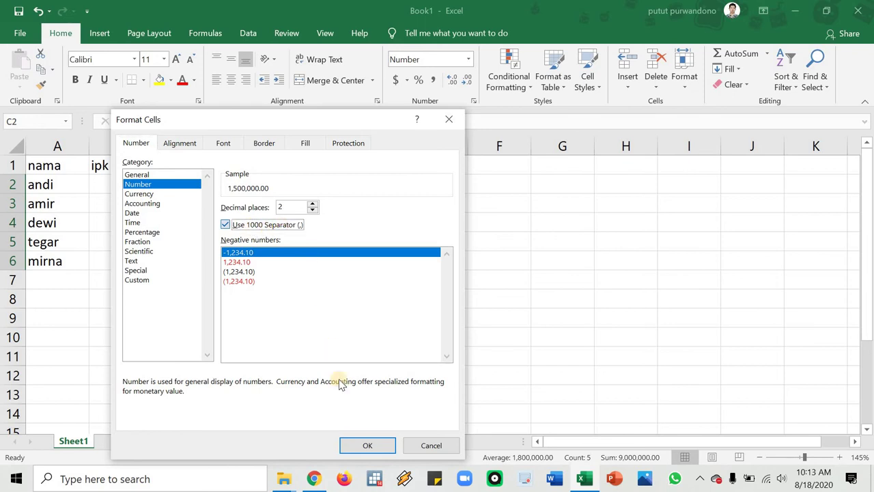
{"action": "key", "text": "Return"}
Use Save As to store the workbook as data0 in pelatihan_stata_2020
{"action": "left_click_drag", "start_coordinate": [480, 208], "coordinate": [482, 223]}
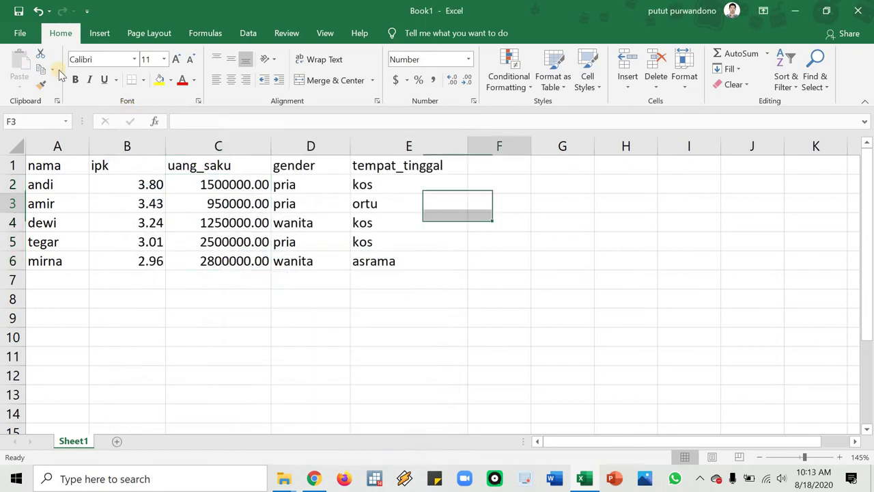
{"action": "left_click", "coordinate": [19, 32]}
{"action": "left_click", "coordinate": [43, 218]}
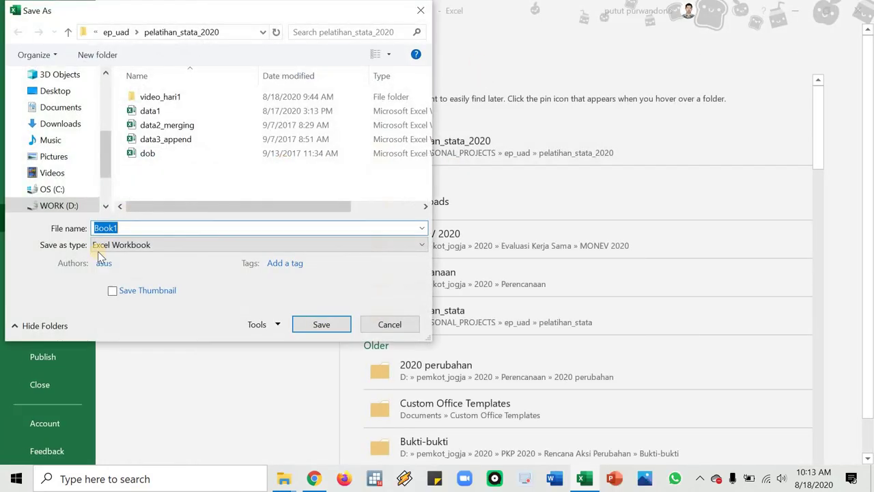
{"action": "type", "text": "dat"}
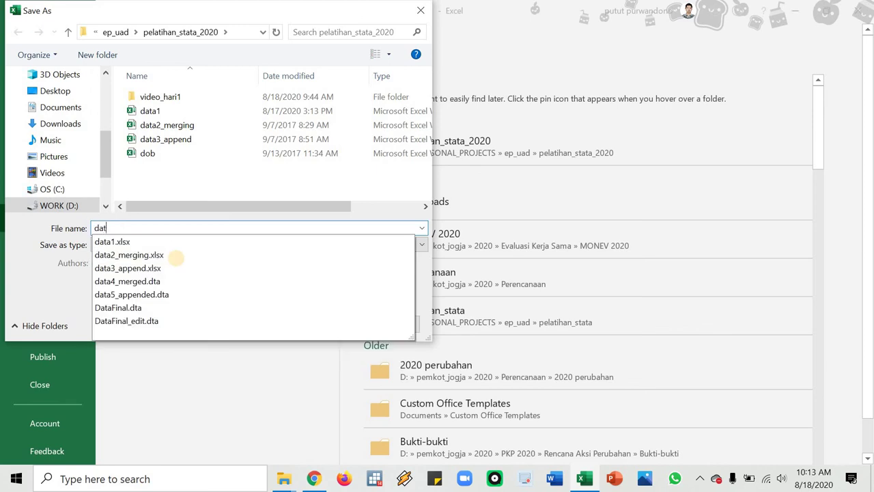
{"action": "type", "text": "a0"}
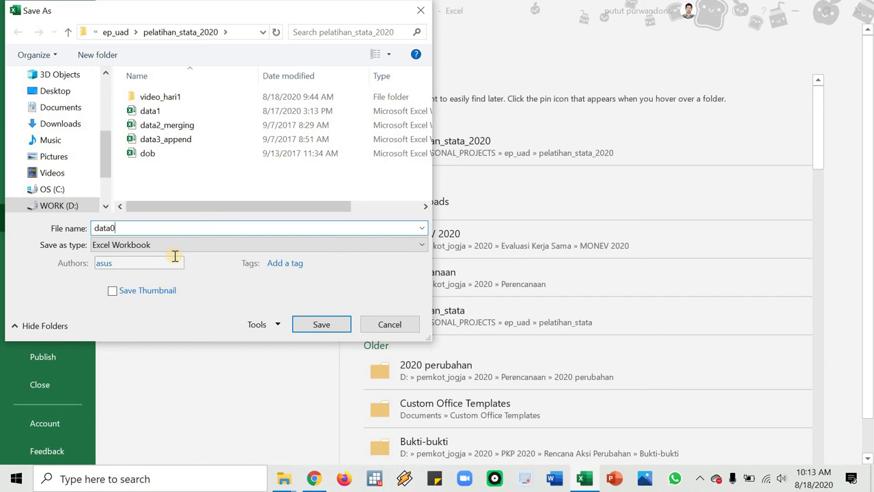
{"action": "left_click", "coordinate": [322, 325]}
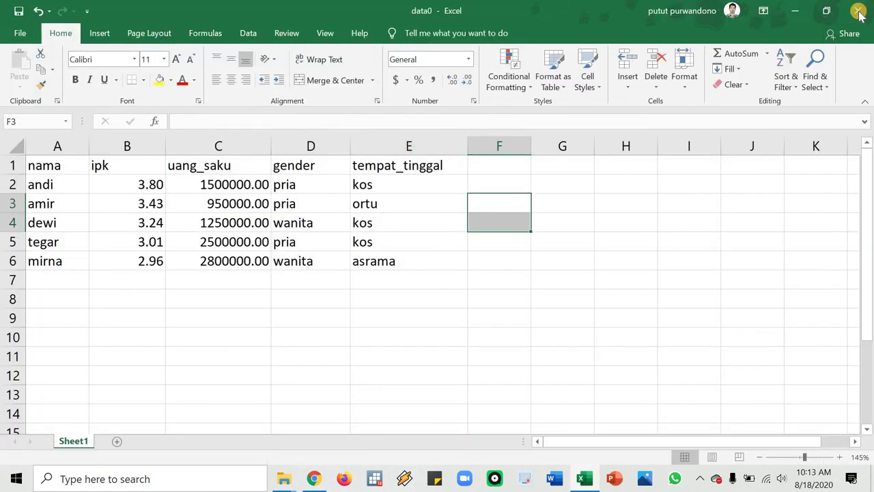
Close the Excel window holding the saved data0 workbook to return to the desktop
{"action": "left_click", "coordinate": [859, 13]}
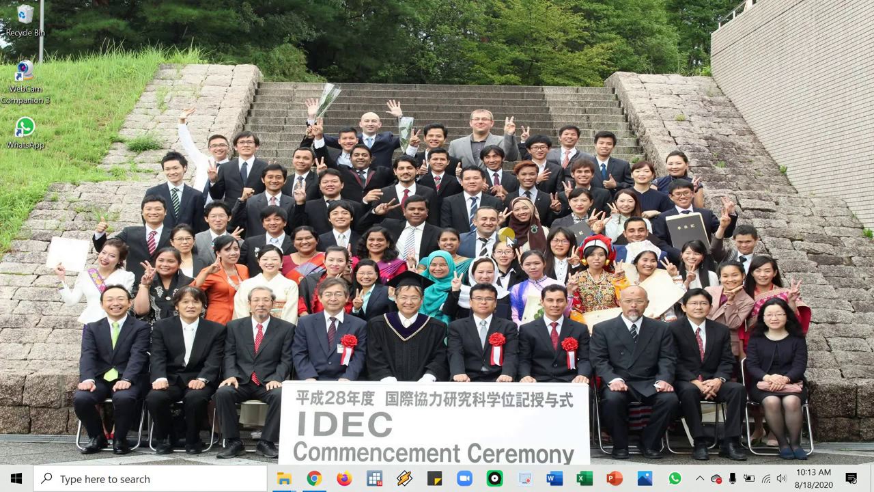